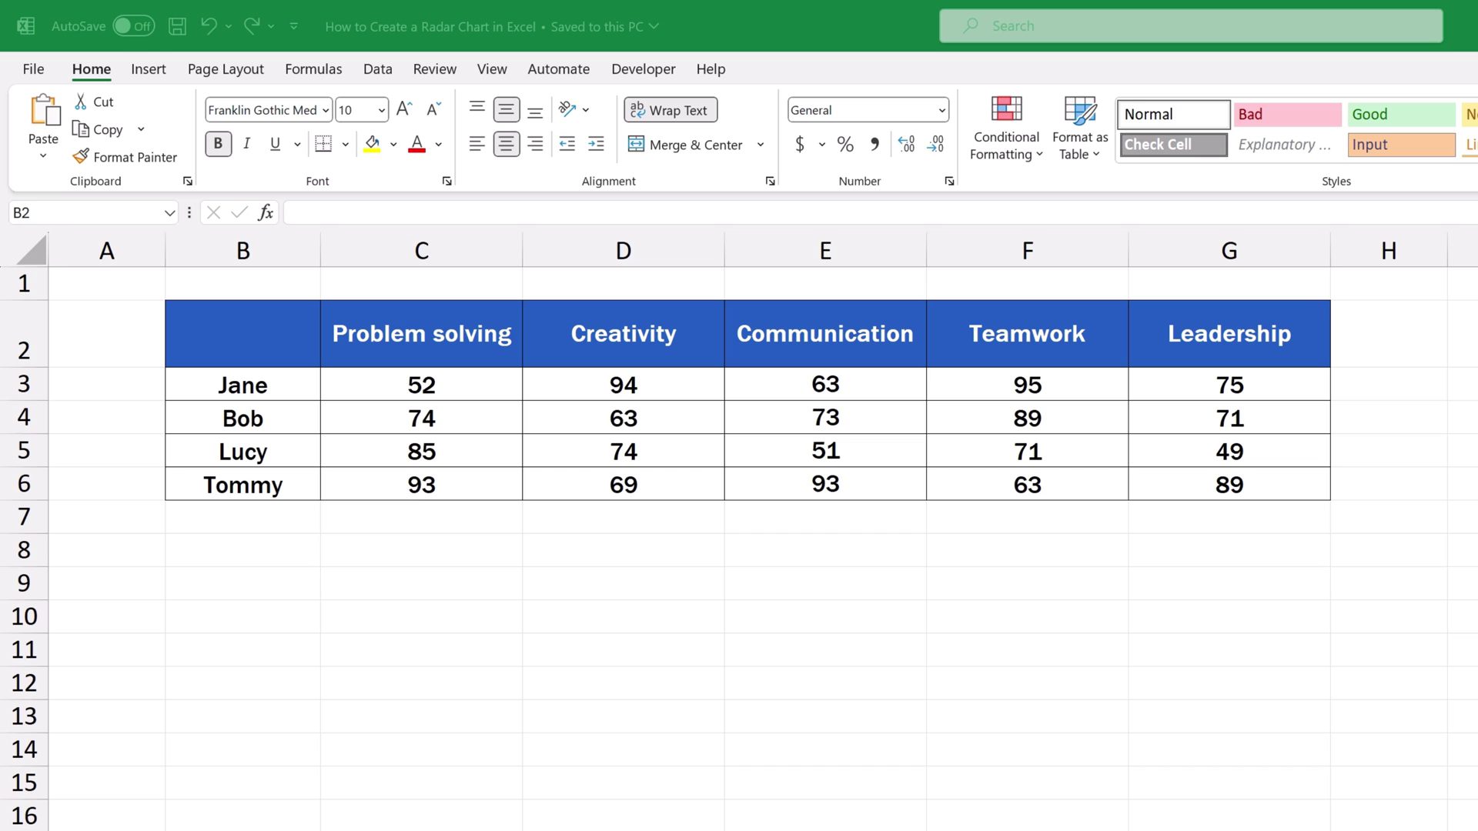
Select the skills table B2:G6 and open the Insert tab's radar chart type list
{"action": "left_click", "coordinate": [243, 333]}
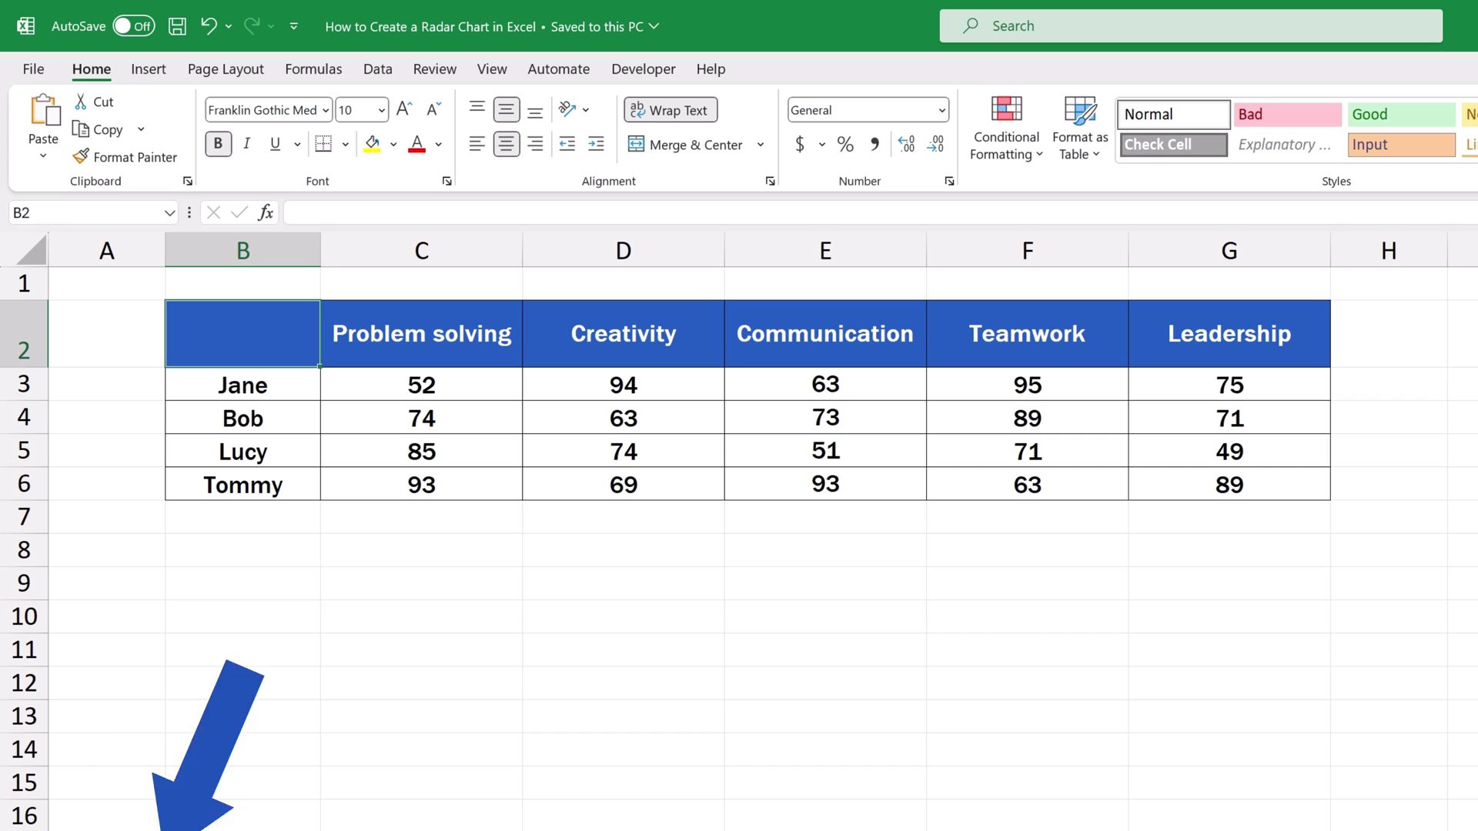
{"action": "left_click_drag", "start_coordinate": [237, 360], "coordinate": [1150, 486]}
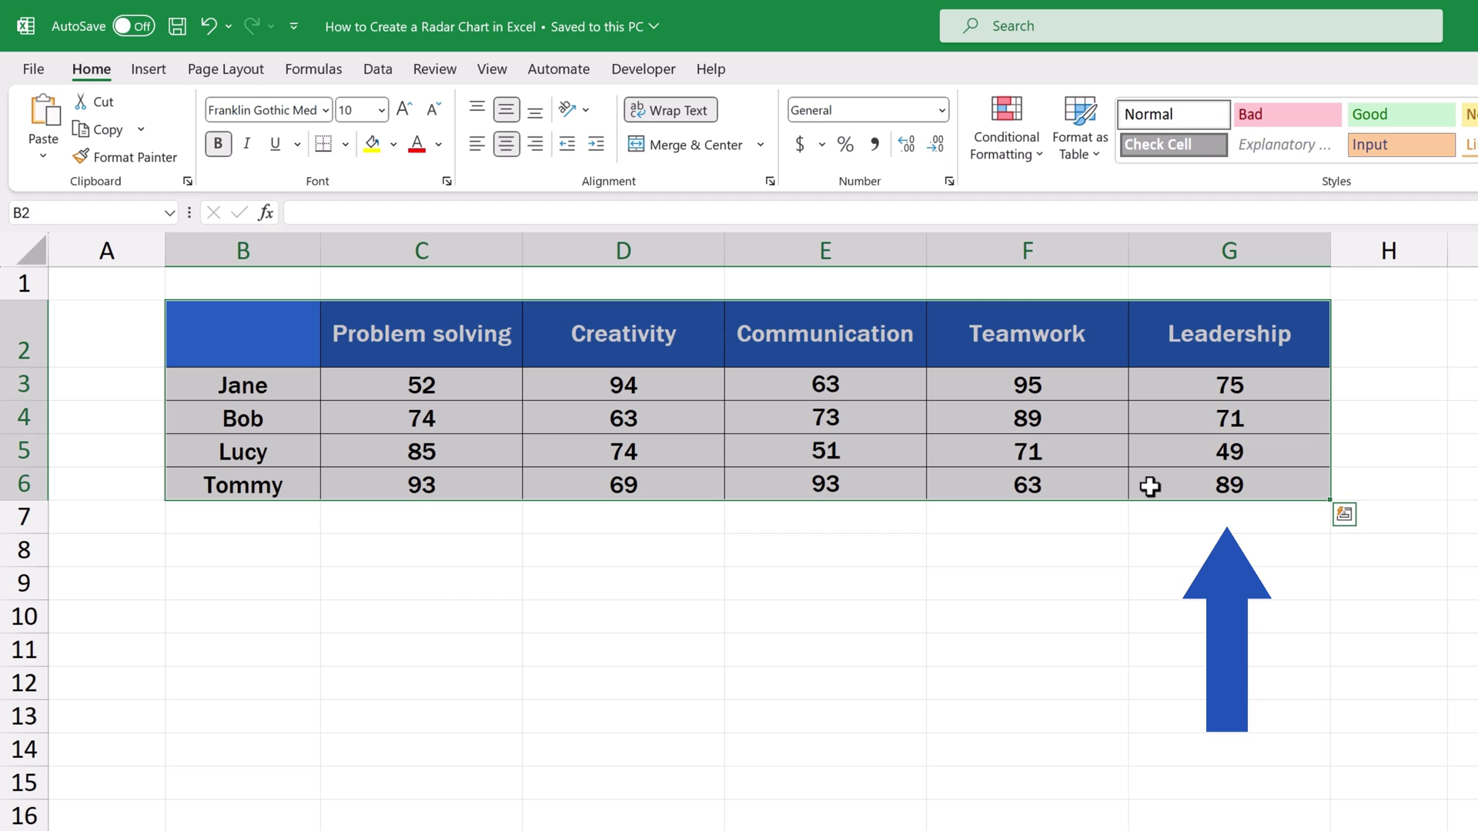
{"action": "left_click", "coordinate": [147, 70]}
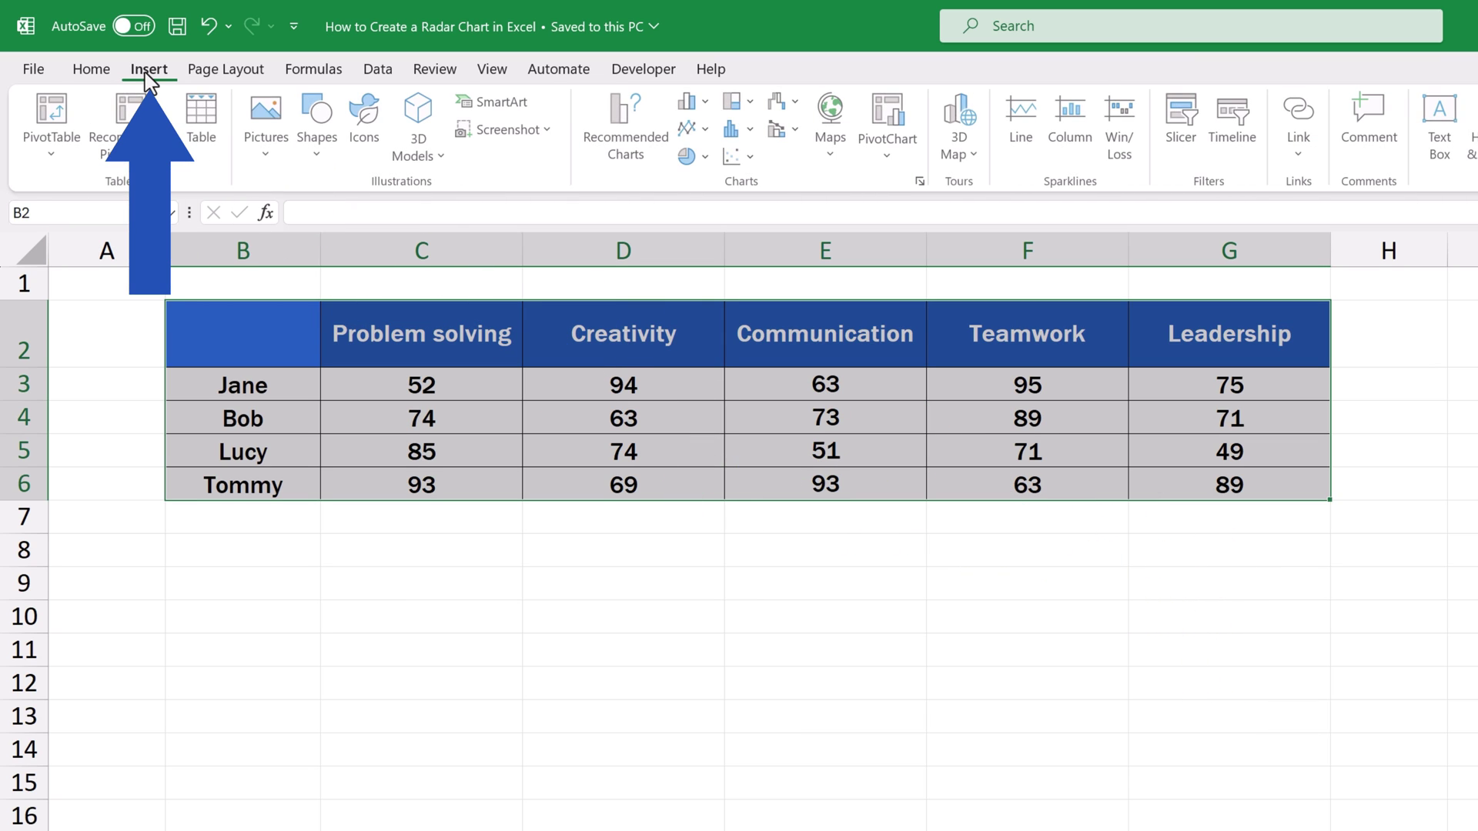
{"action": "left_click", "coordinate": [783, 115]}
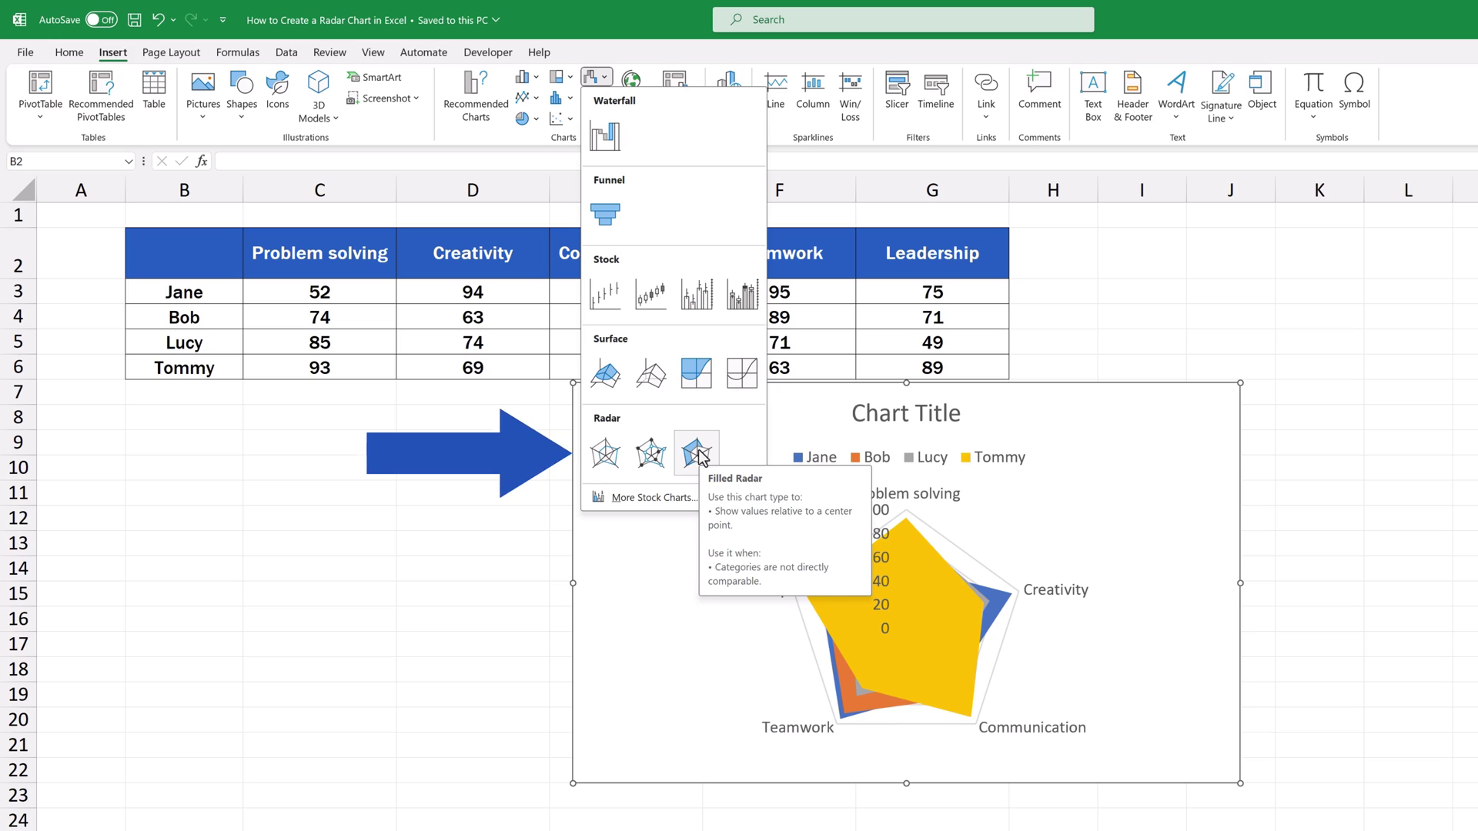
Insert a basic radar chart of the four members' five skill scores, then deselect it
{"action": "left_click", "coordinate": [599, 456]}
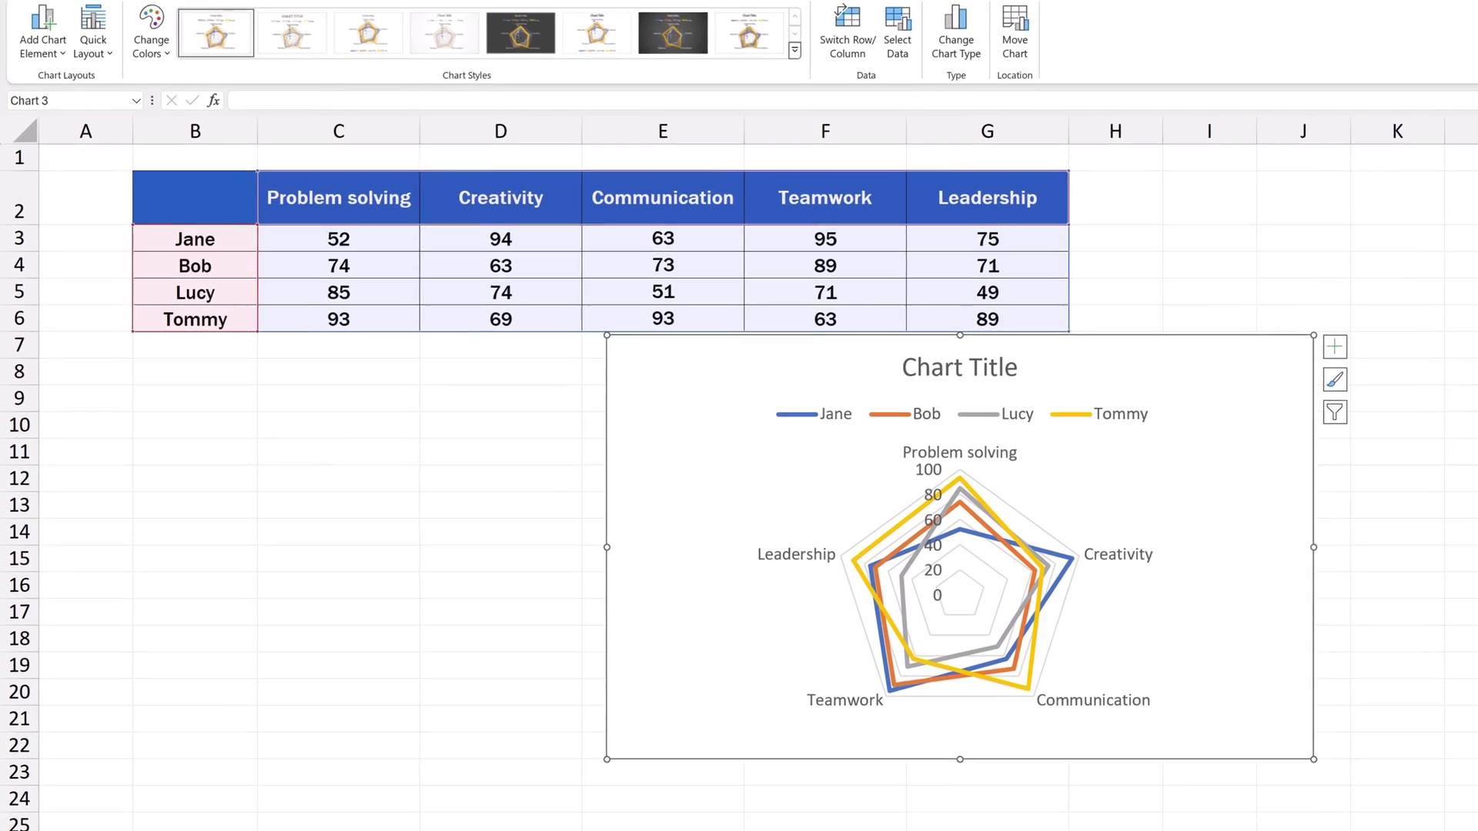
{"action": "left_click", "coordinate": [339, 691]}
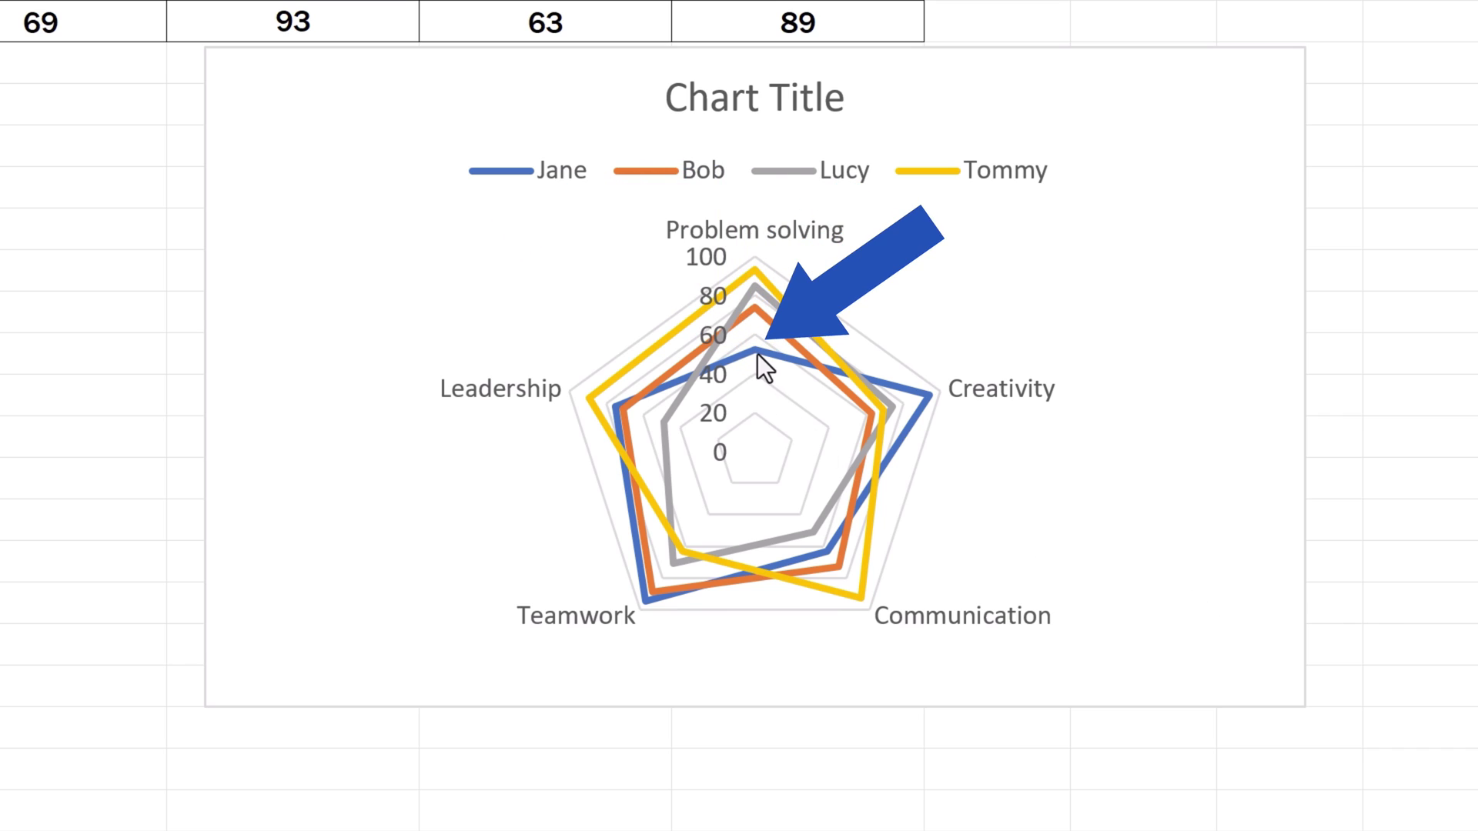
{"action": "mouse_move", "coordinate": [756, 353]}
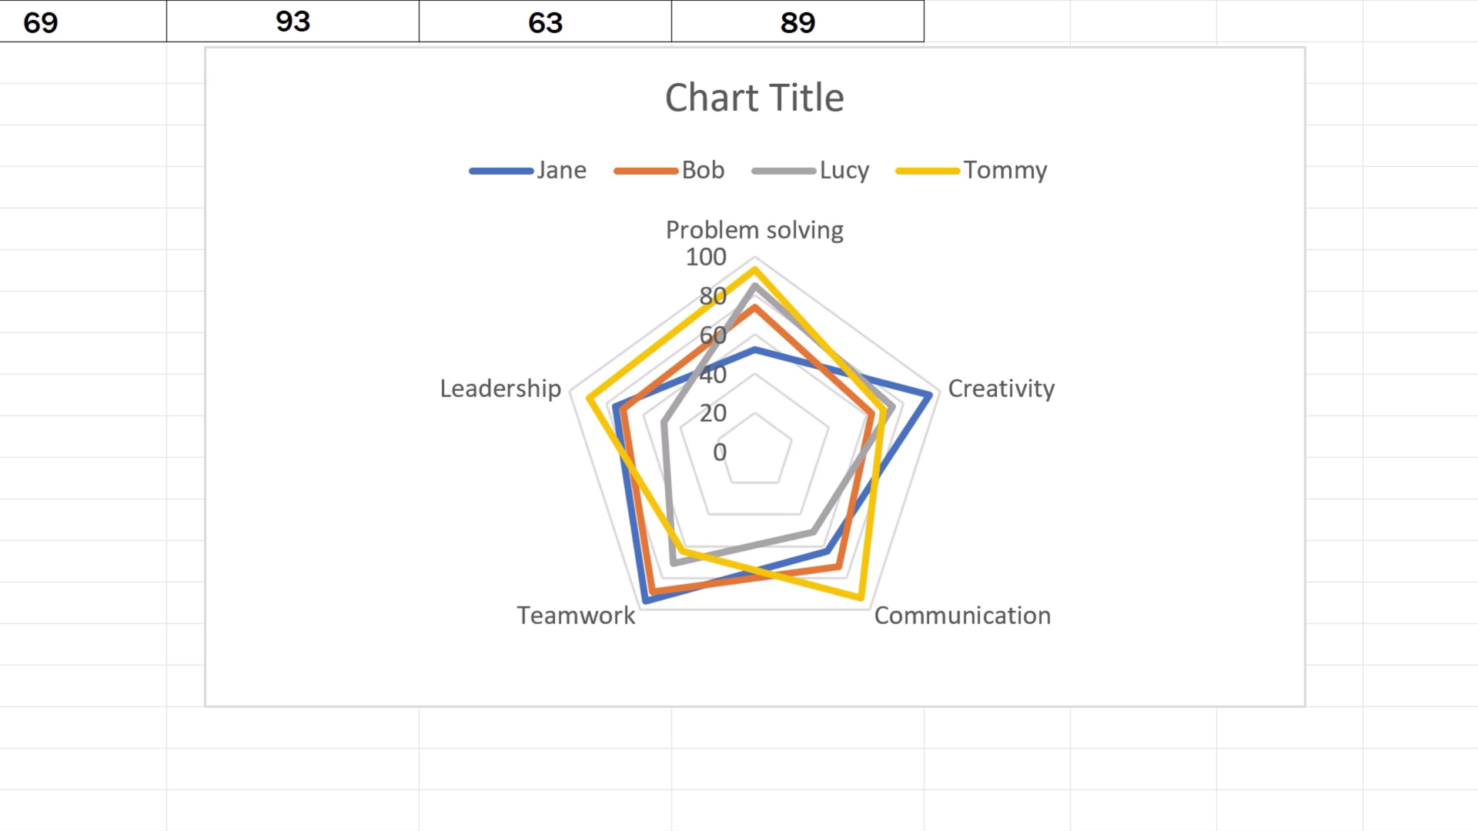
Set the radar chart's value axis minimum bound to 20 in Format Axis
{"action": "left_click", "coordinate": [710, 339]}
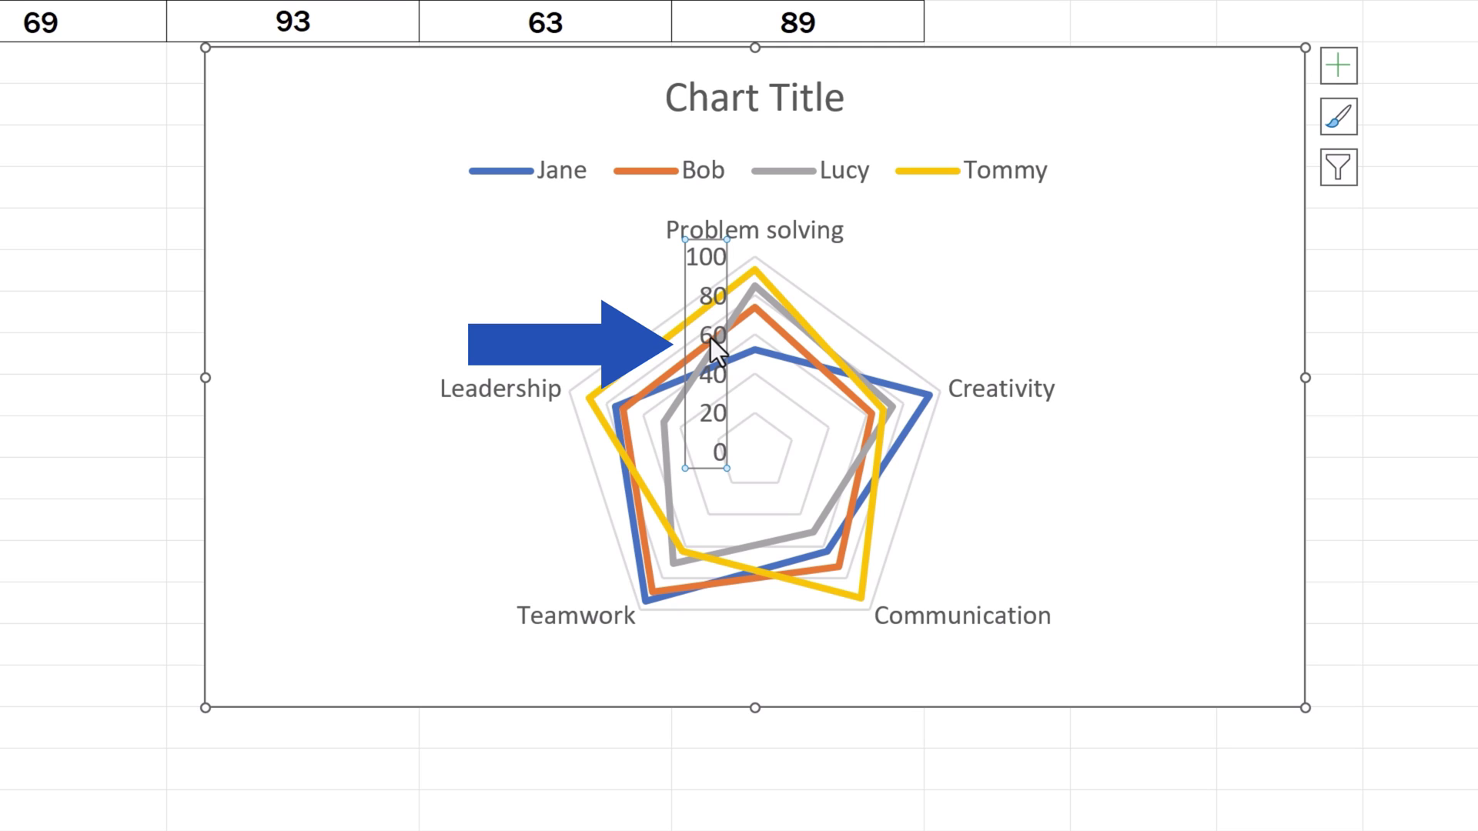
{"action": "double_click", "coordinate": [709, 338]}
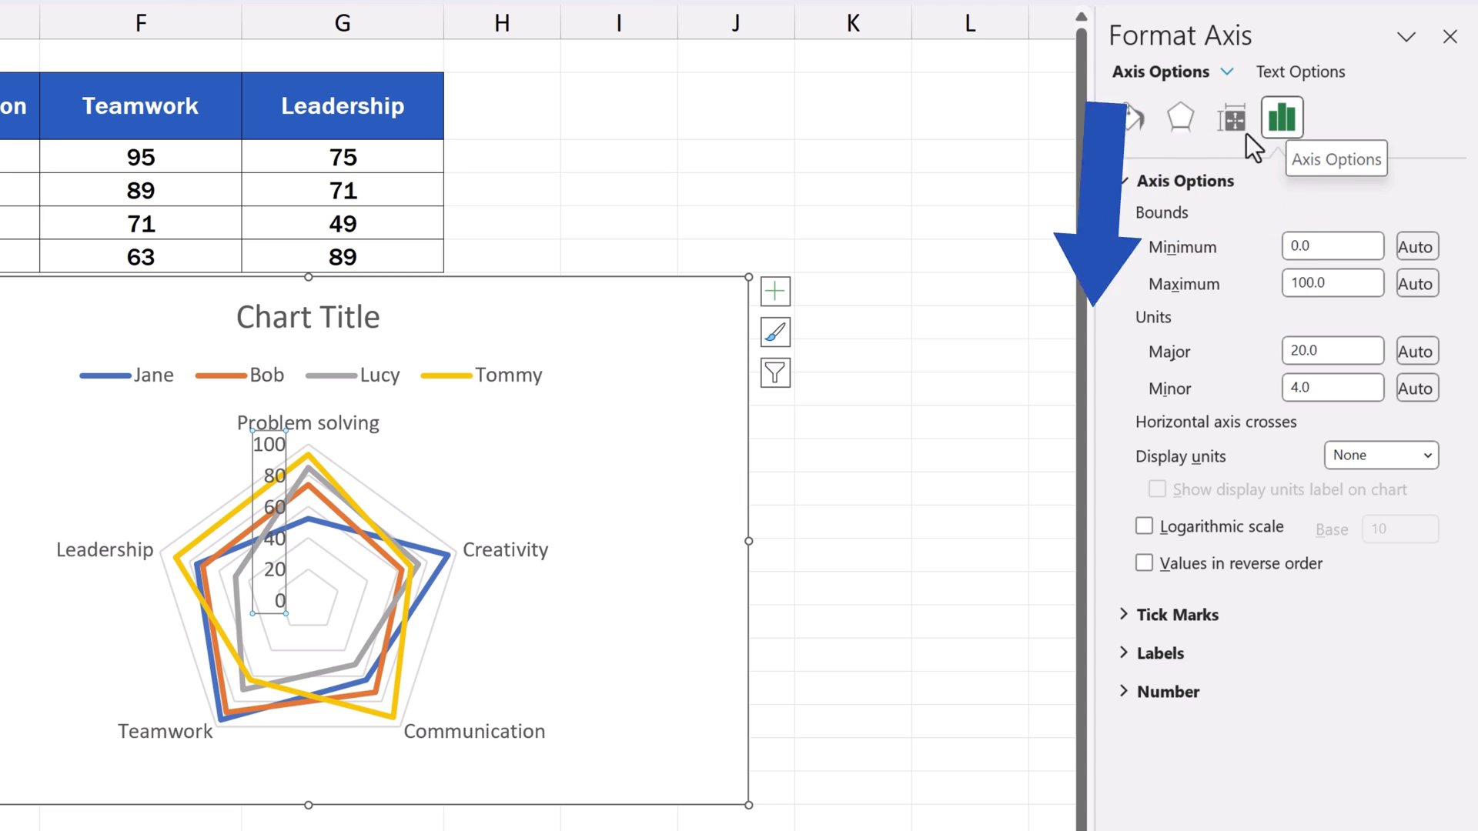
{"action": "left_click", "coordinate": [1124, 181]}
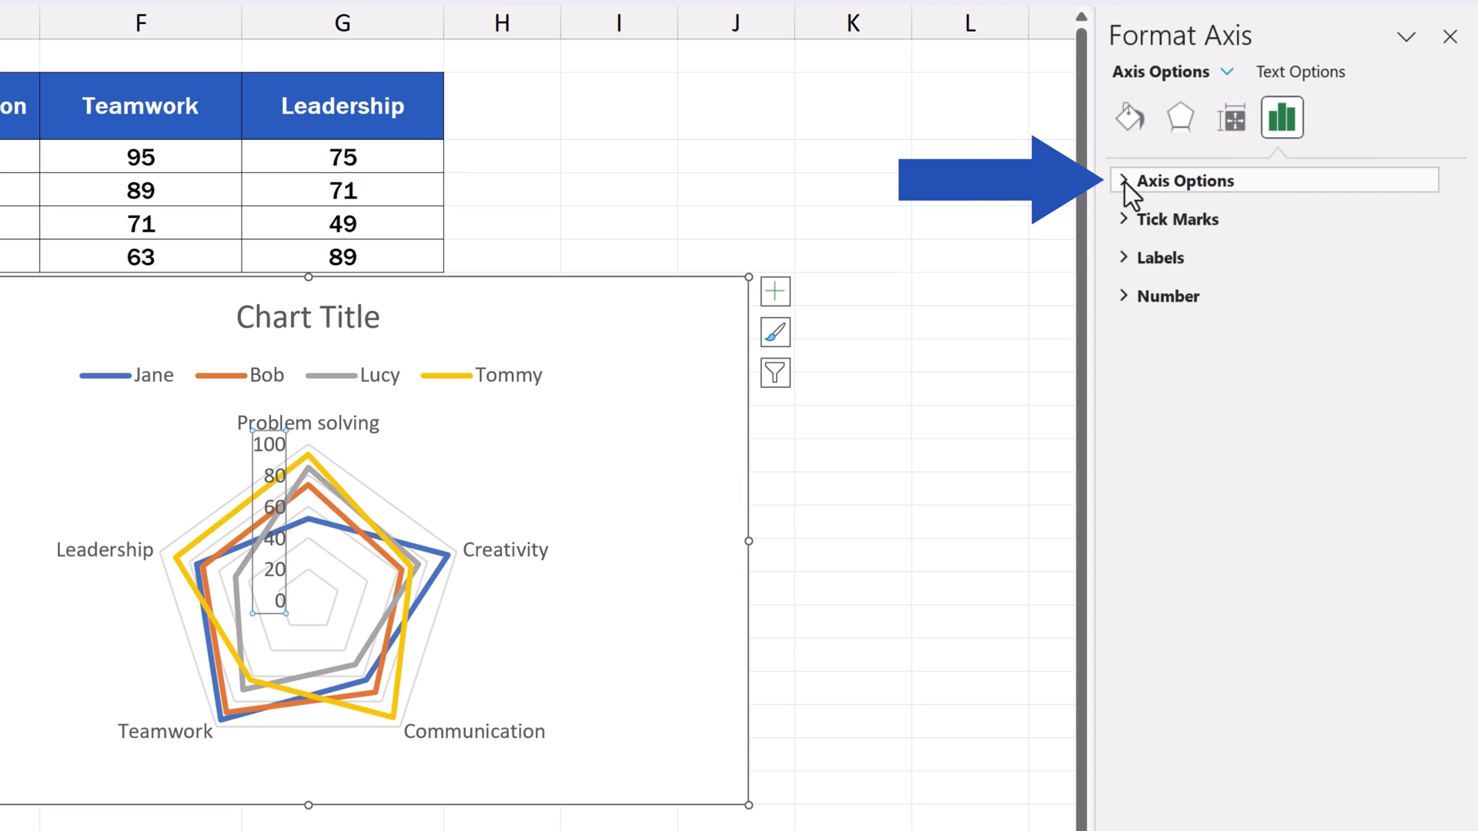
{"action": "left_click", "coordinate": [1125, 182]}
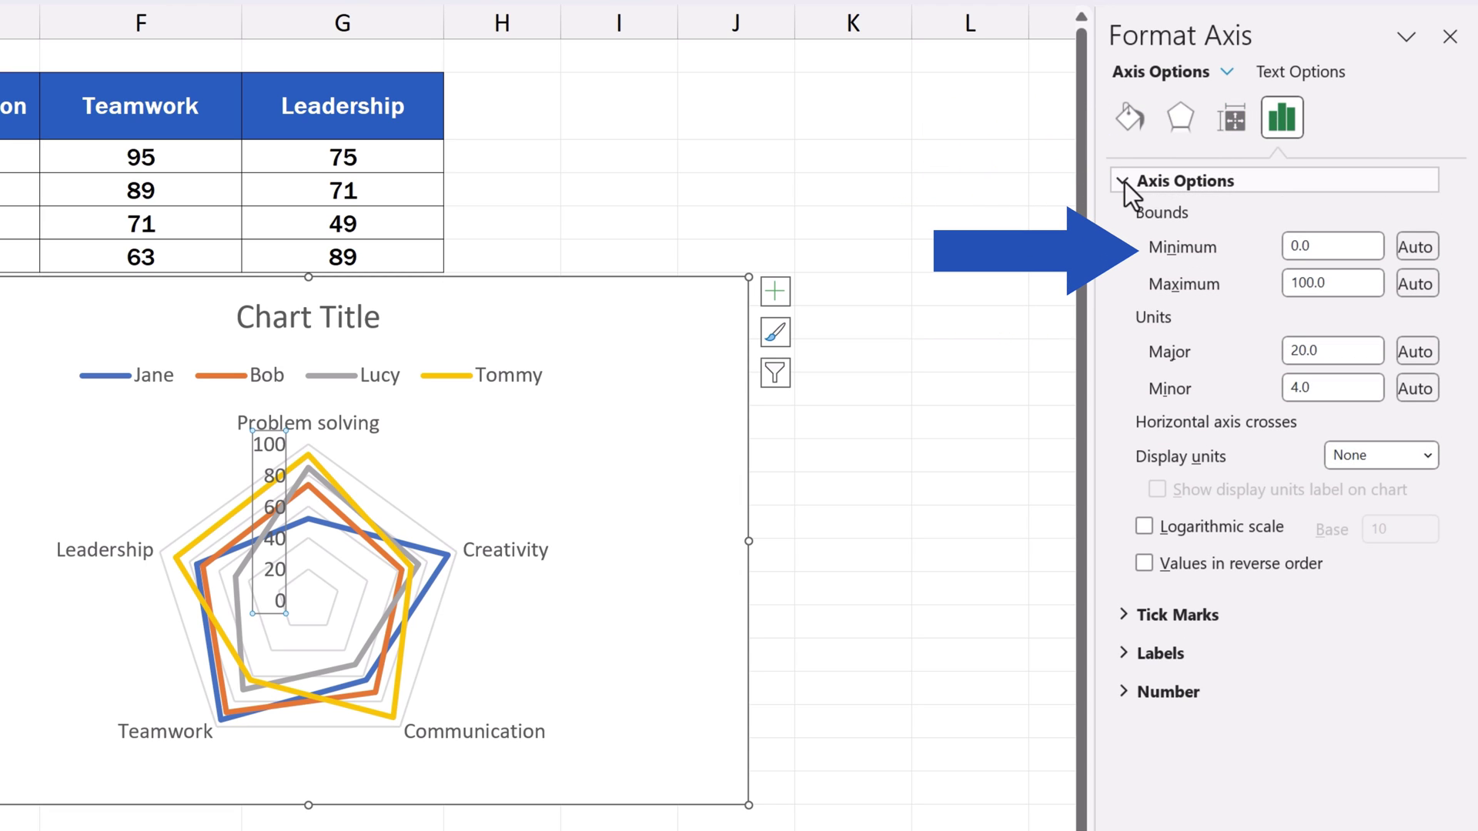
{"action": "left_click_drag", "start_coordinate": [1325, 248], "coordinate": [1290, 248]}
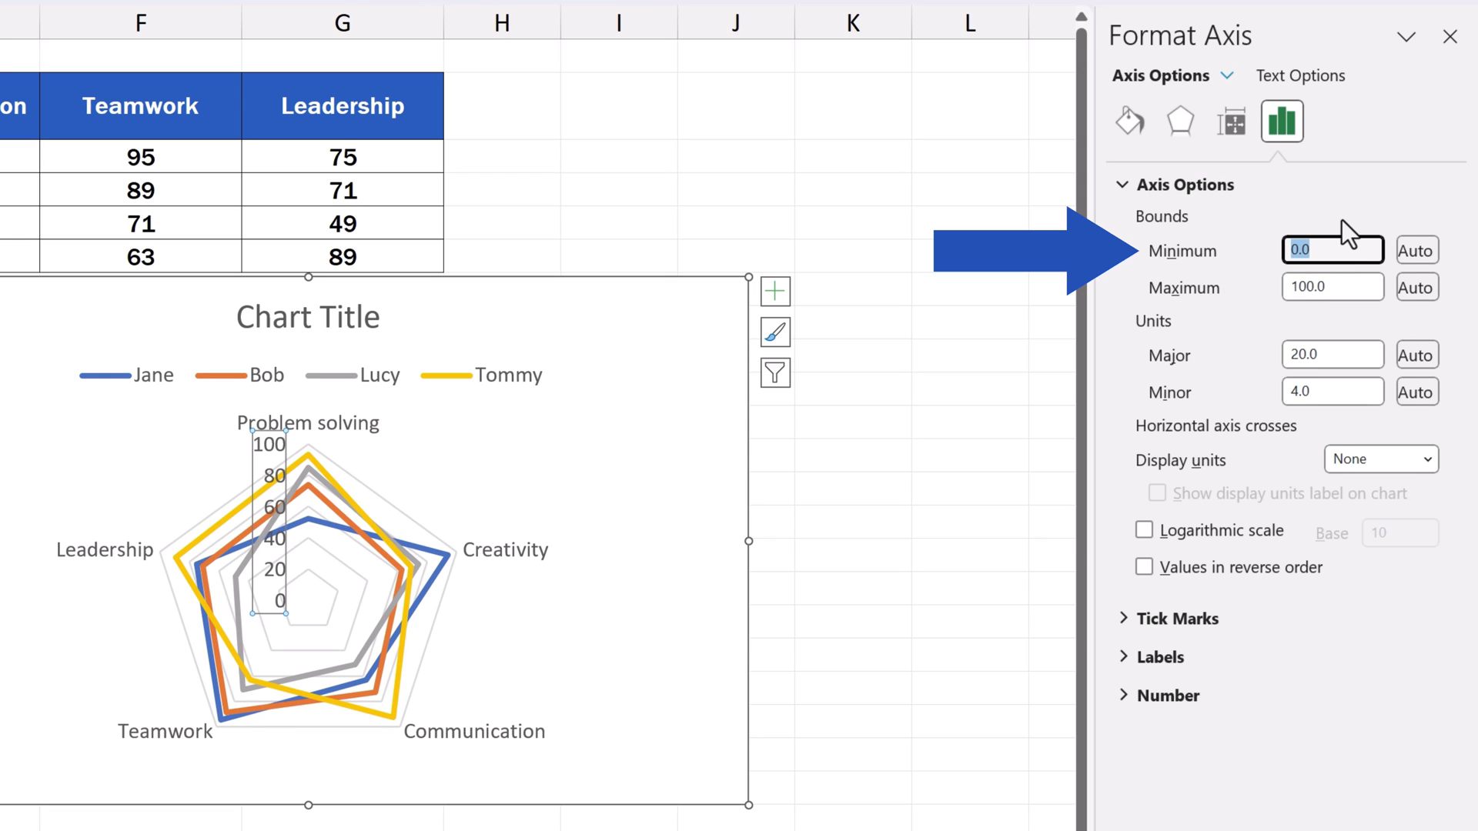
{"action": "type", "text": "20"}
{"action": "key", "text": "Return"}
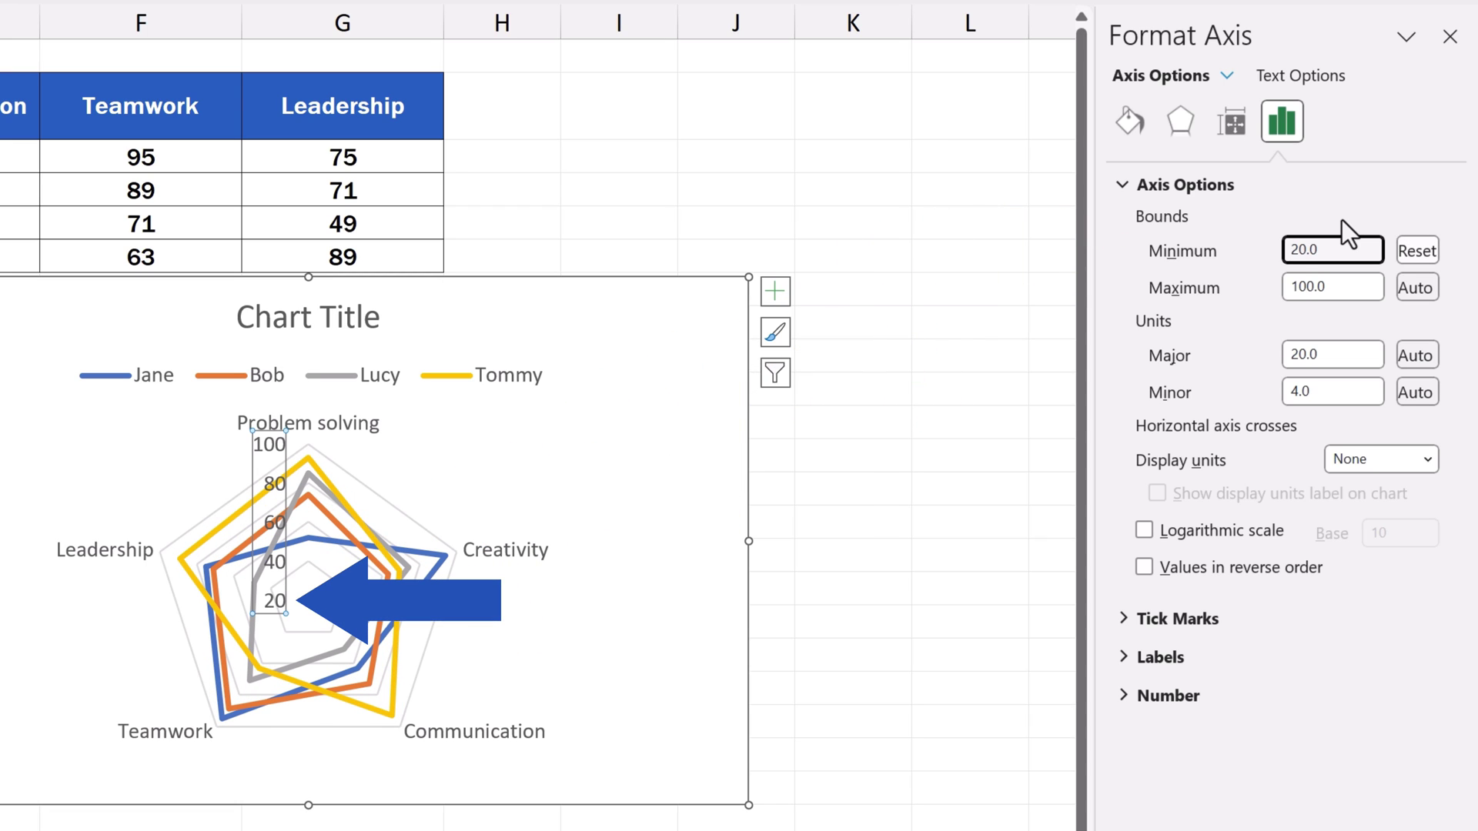
{"action": "left_click", "coordinate": [877, 493]}
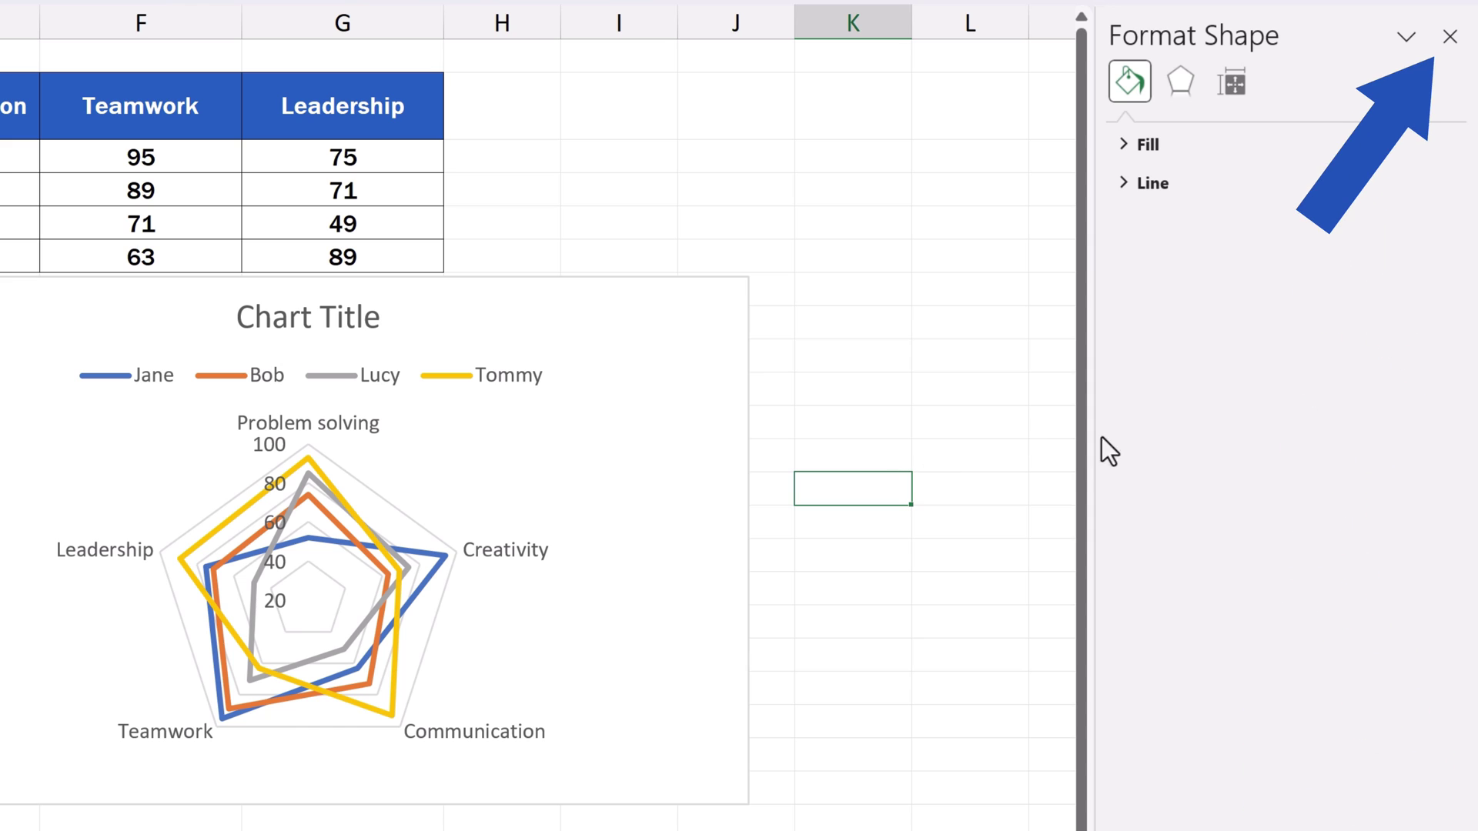
Close the Format pane, move the chart below the data table and slightly shrink it
{"action": "left_click", "coordinate": [1450, 36]}
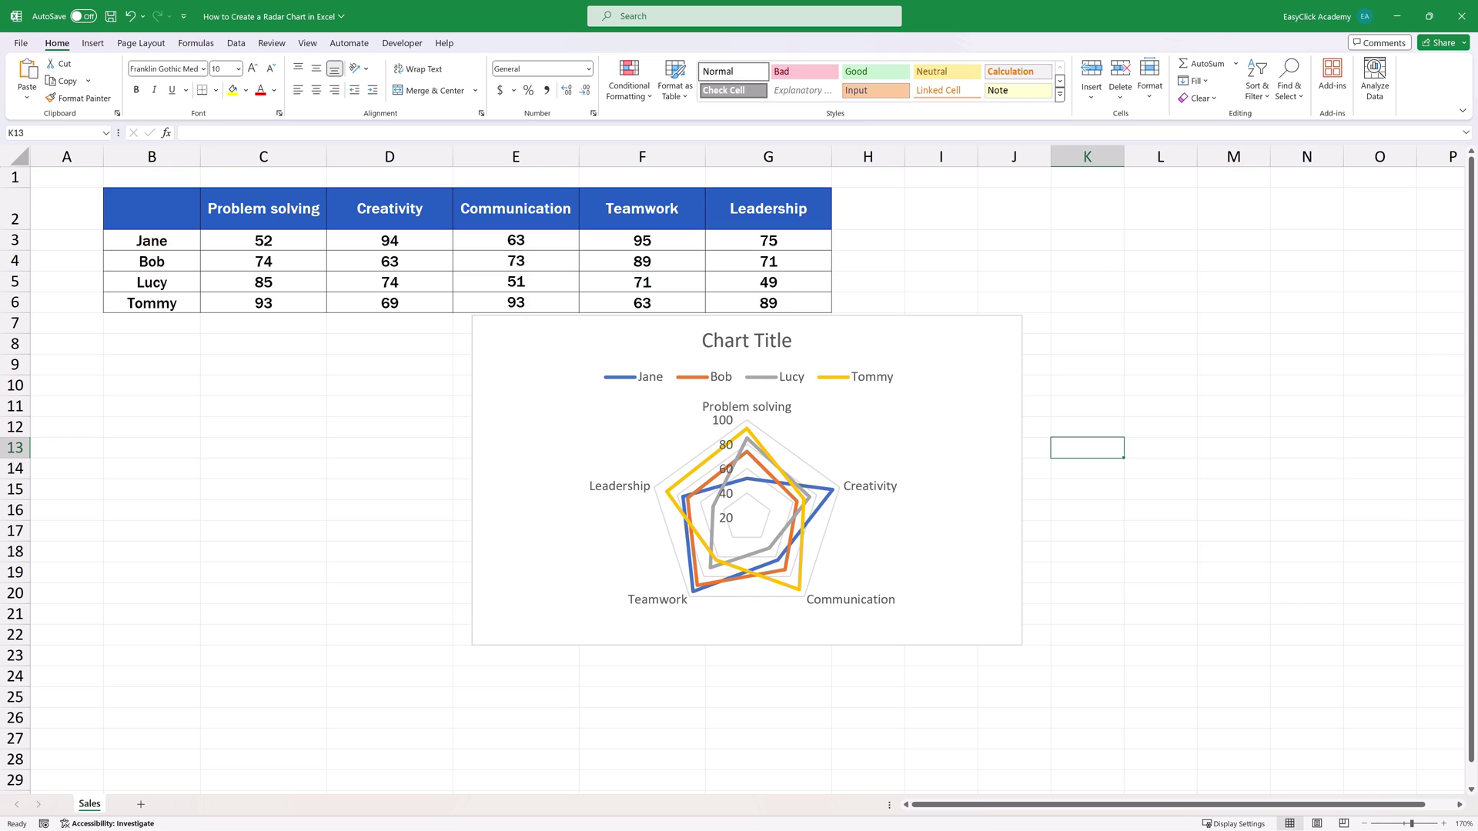
{"action": "left_click", "coordinate": [983, 396]}
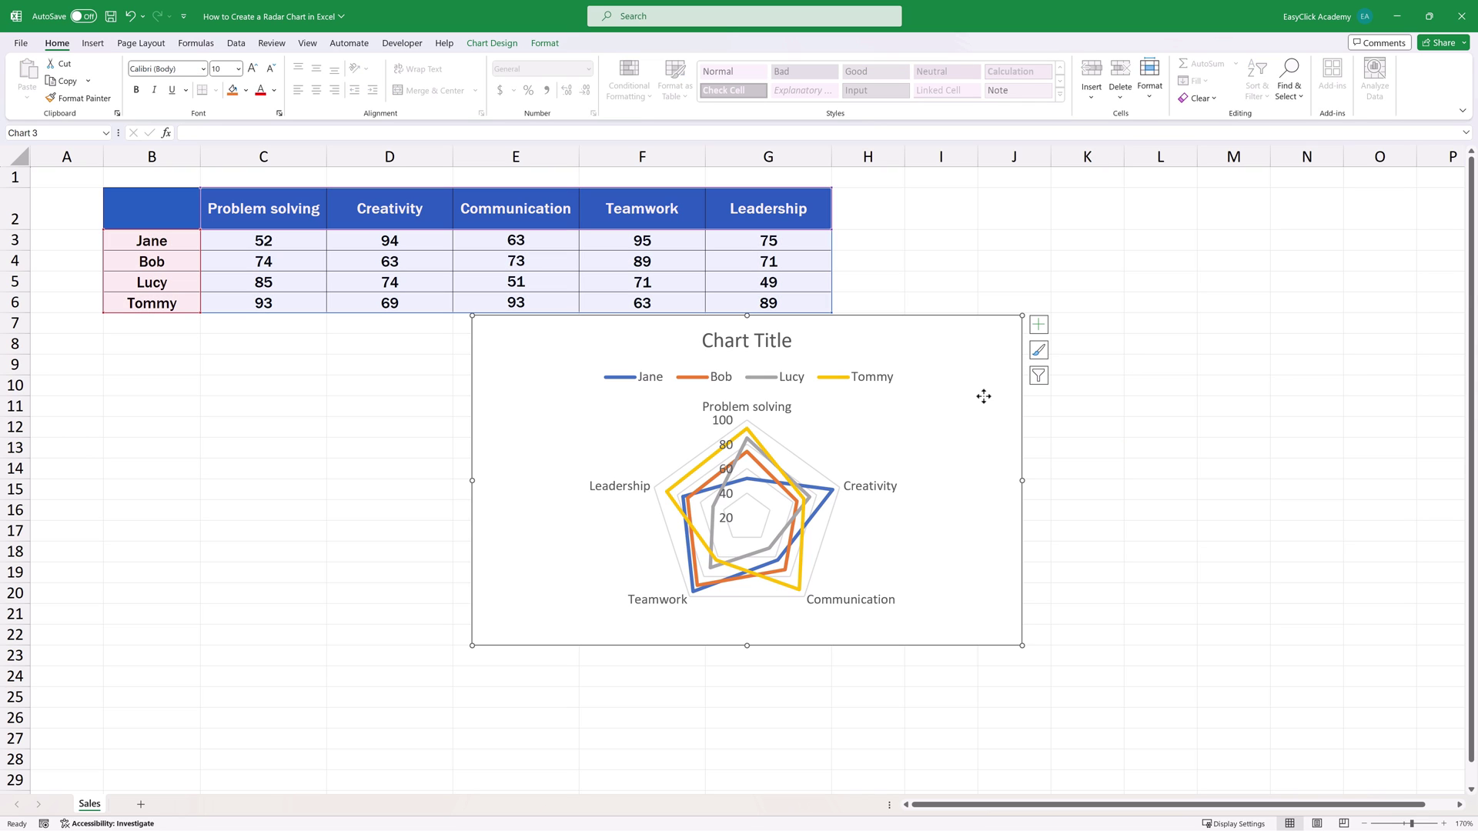
{"action": "left_click_drag", "start_coordinate": [983, 396], "coordinate": [695, 427]}
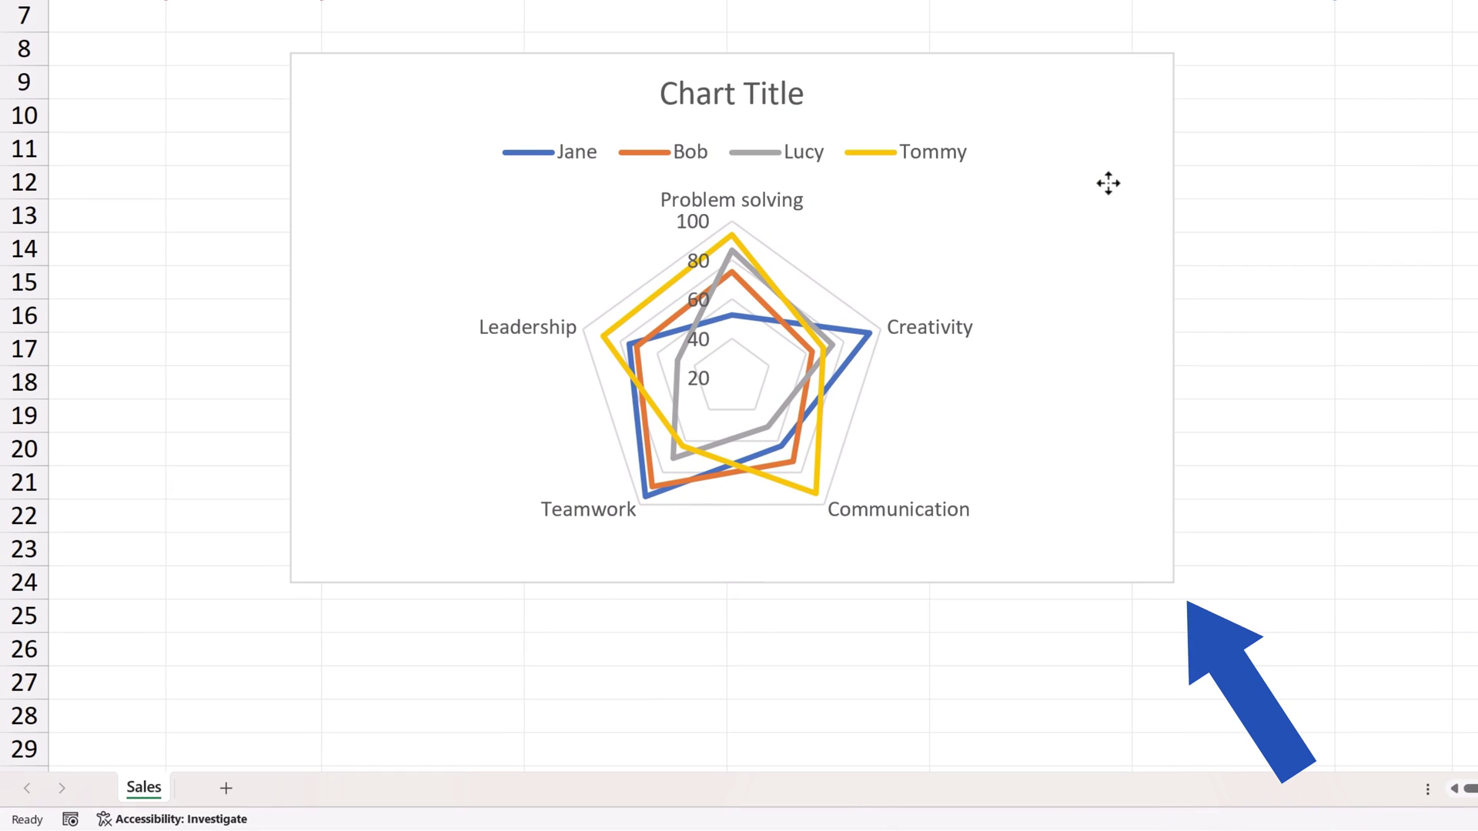
{"action": "left_click", "coordinate": [1108, 183]}
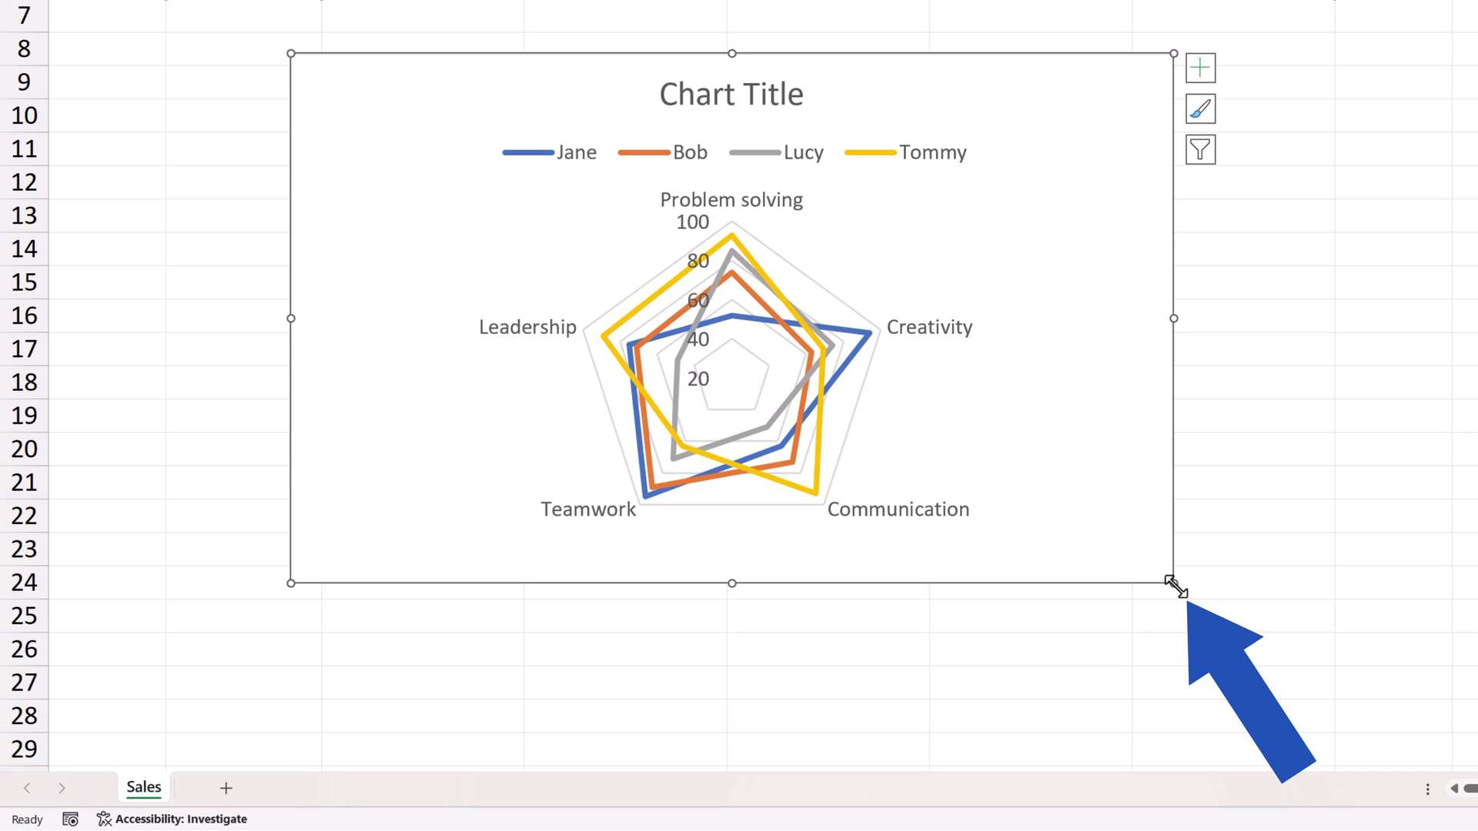
{"action": "mouse_move", "coordinate": [1175, 587]}
{"action": "left_mouse_down"}
{"action": "mouse_move", "coordinate": [1075, 492]}
{"action": "mouse_move", "coordinate": [965, 318]}
{"action": "mouse_move", "coordinate": [1181, 561]}
{"action": "mouse_move", "coordinate": [1186, 585]}
{"action": "mouse_move", "coordinate": [1164, 591]}
{"action": "left_mouse_up"}
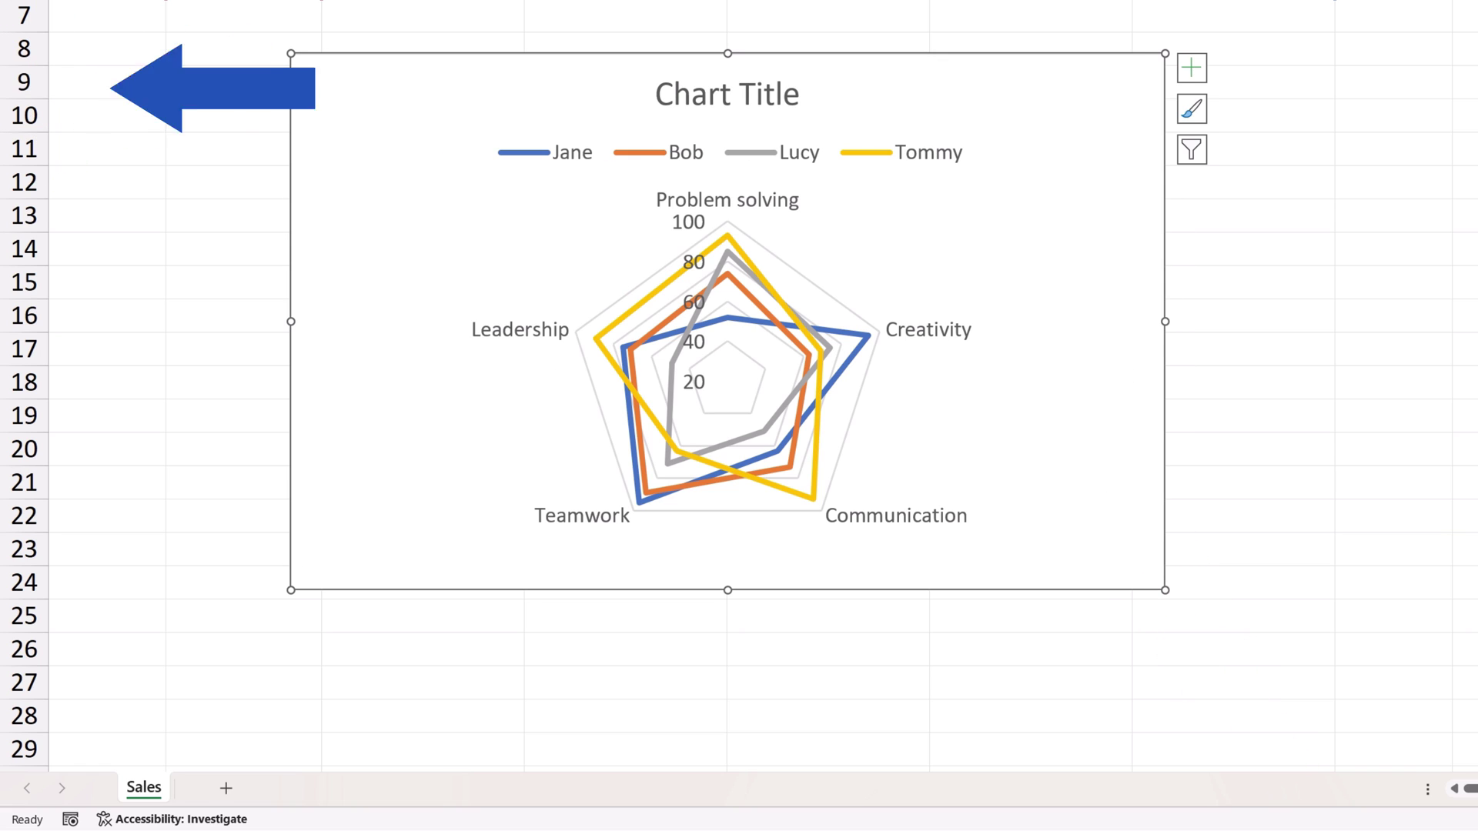
Replace the placeholder chart title with 'Team Skills Profile'
{"action": "left_click", "coordinate": [770, 104]}
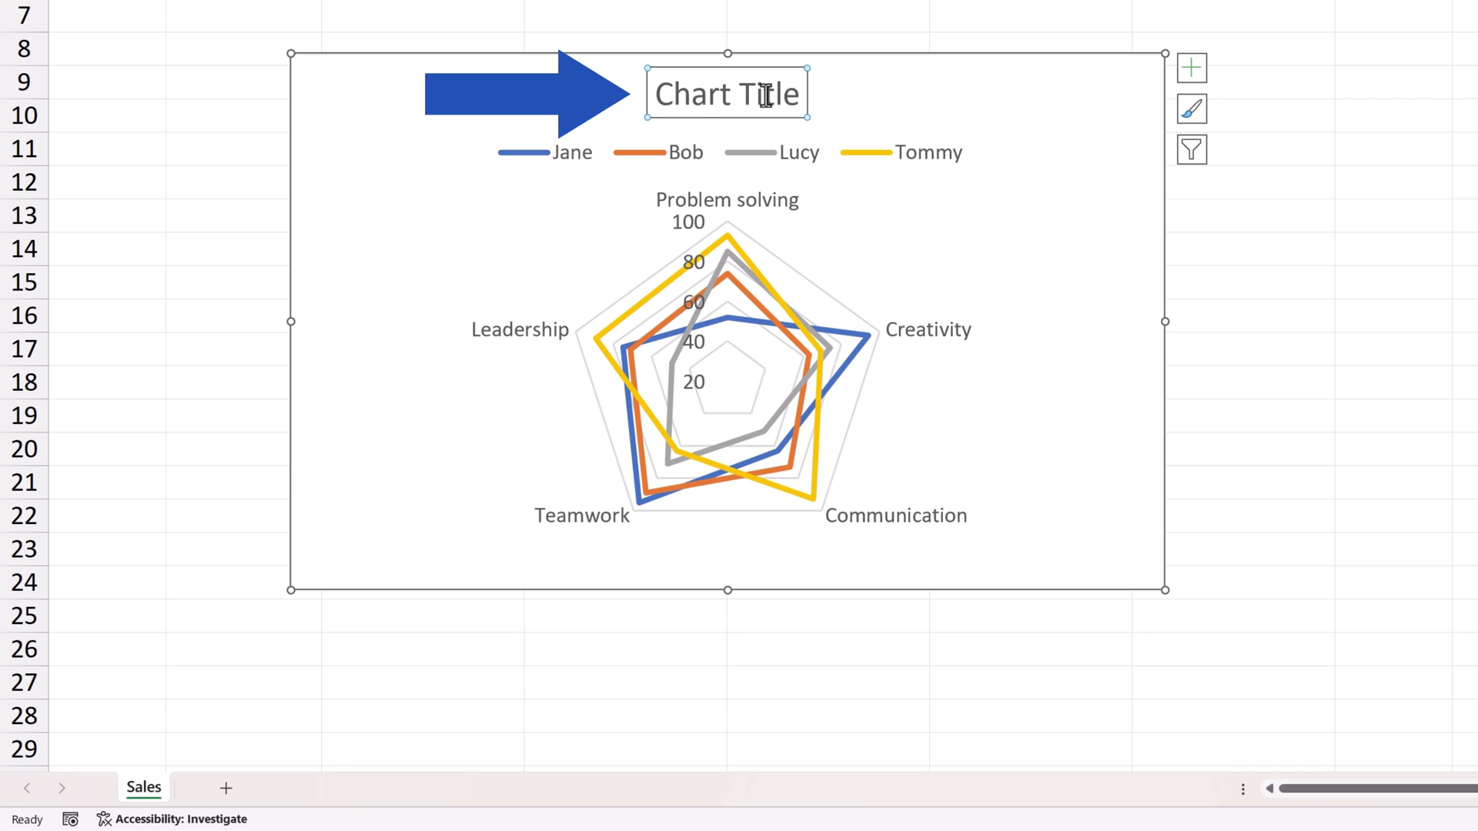
{"action": "left_click_drag", "start_coordinate": [662, 101], "coordinate": [792, 94]}
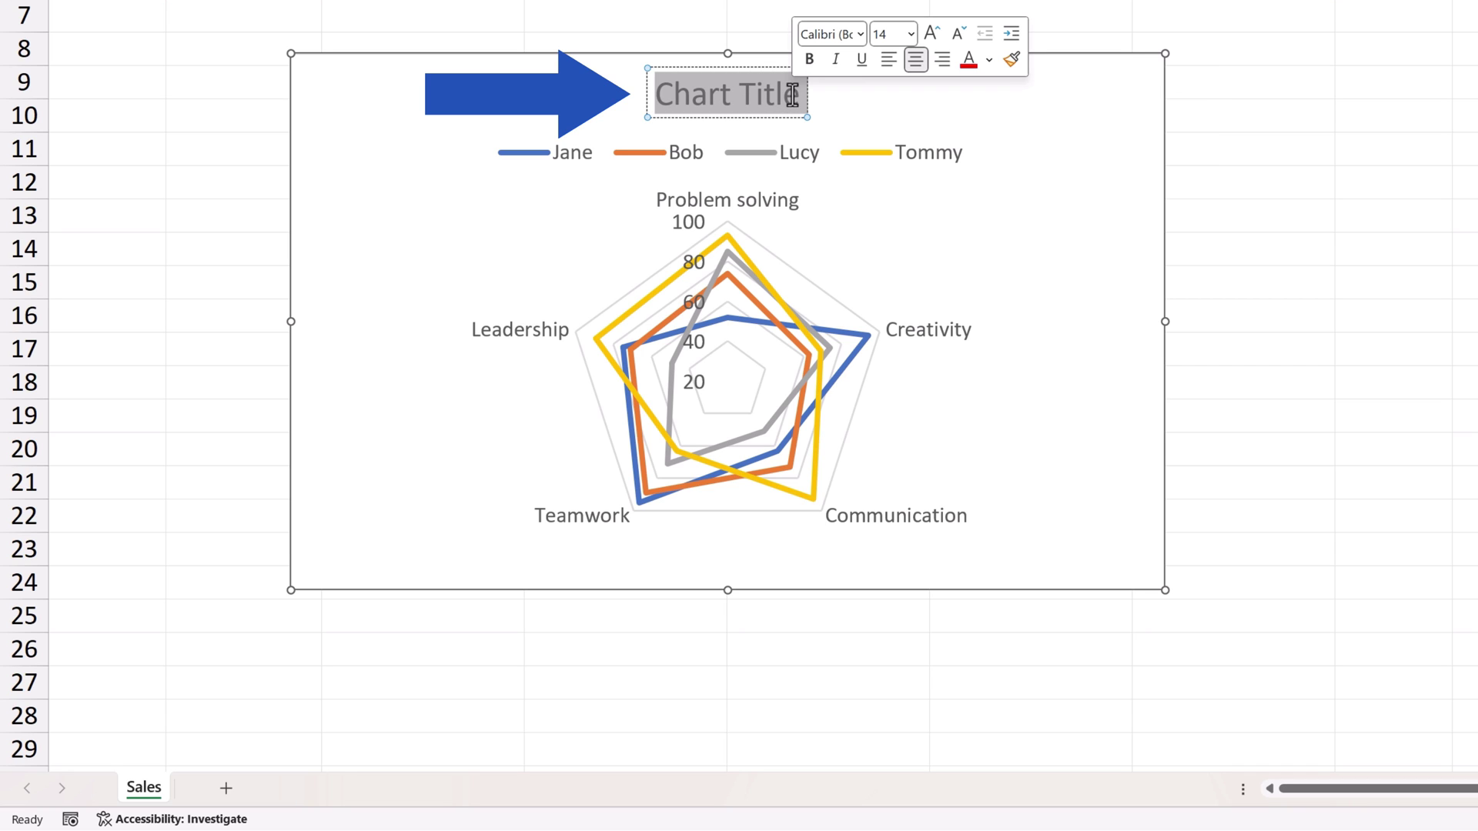
{"action": "type", "text": "Team Skil"}
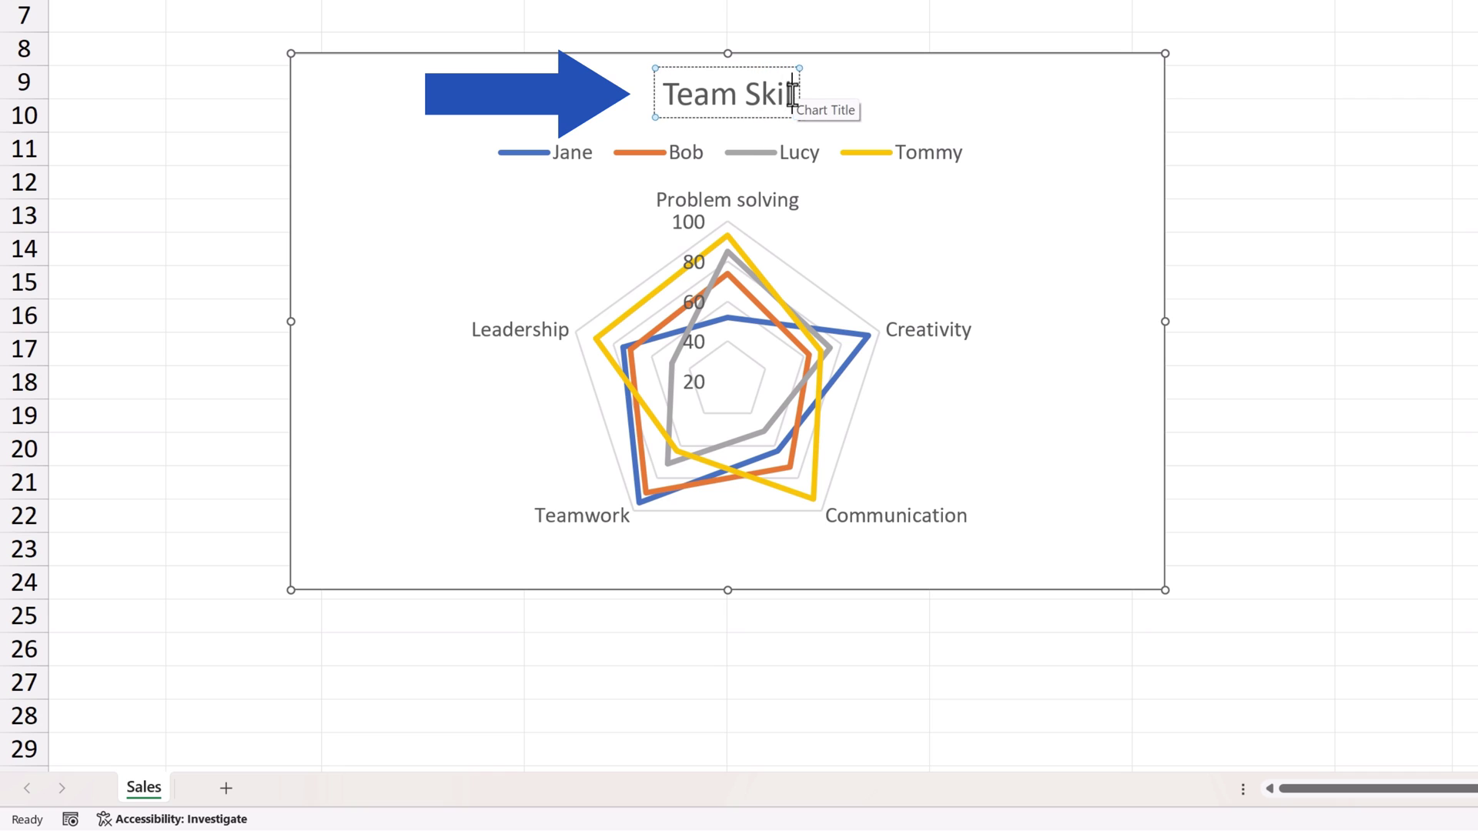
{"action": "type", "text": "ls Profile"}
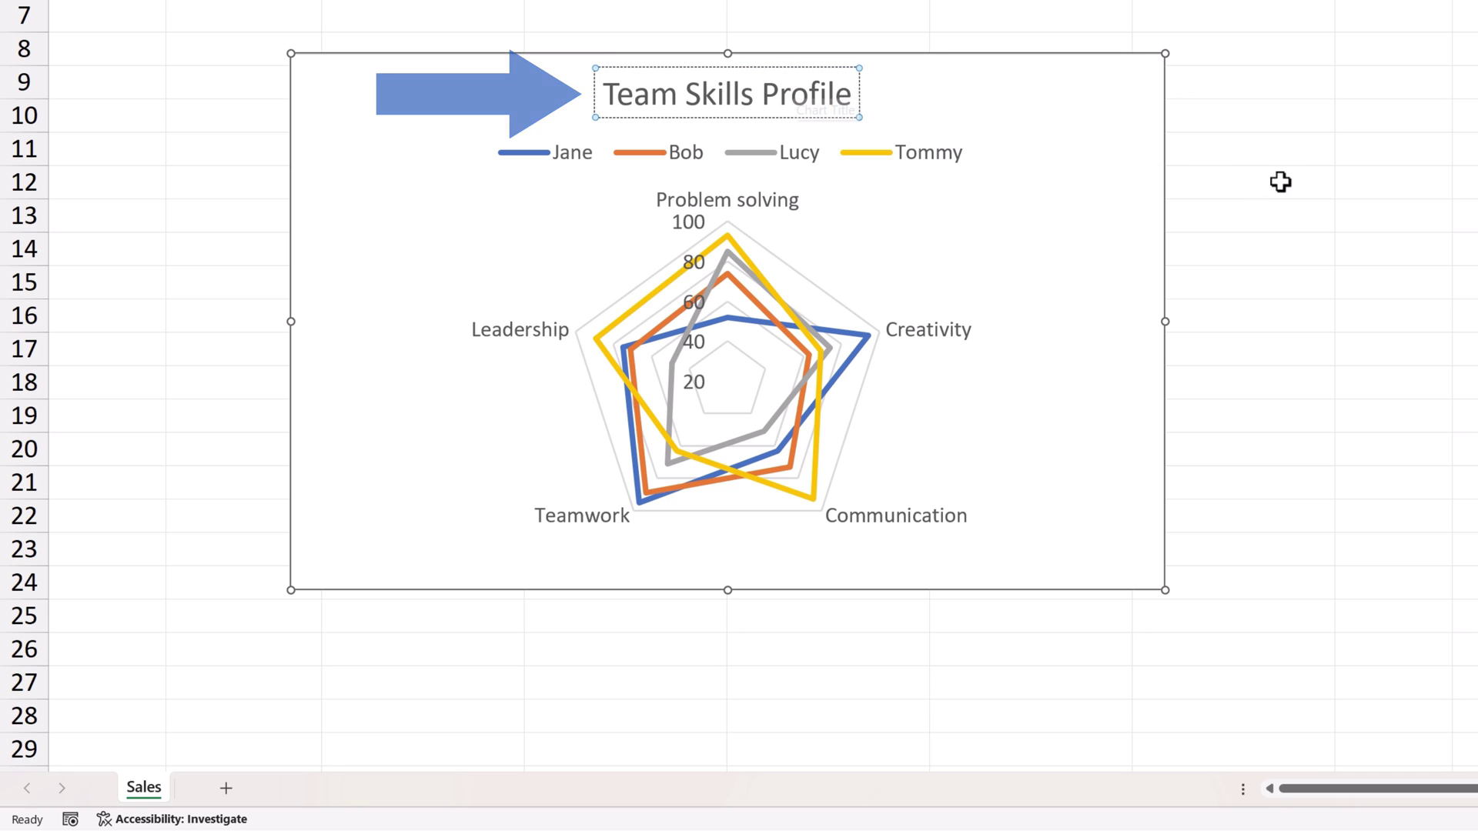
{"action": "left_click", "coordinate": [1280, 181]}
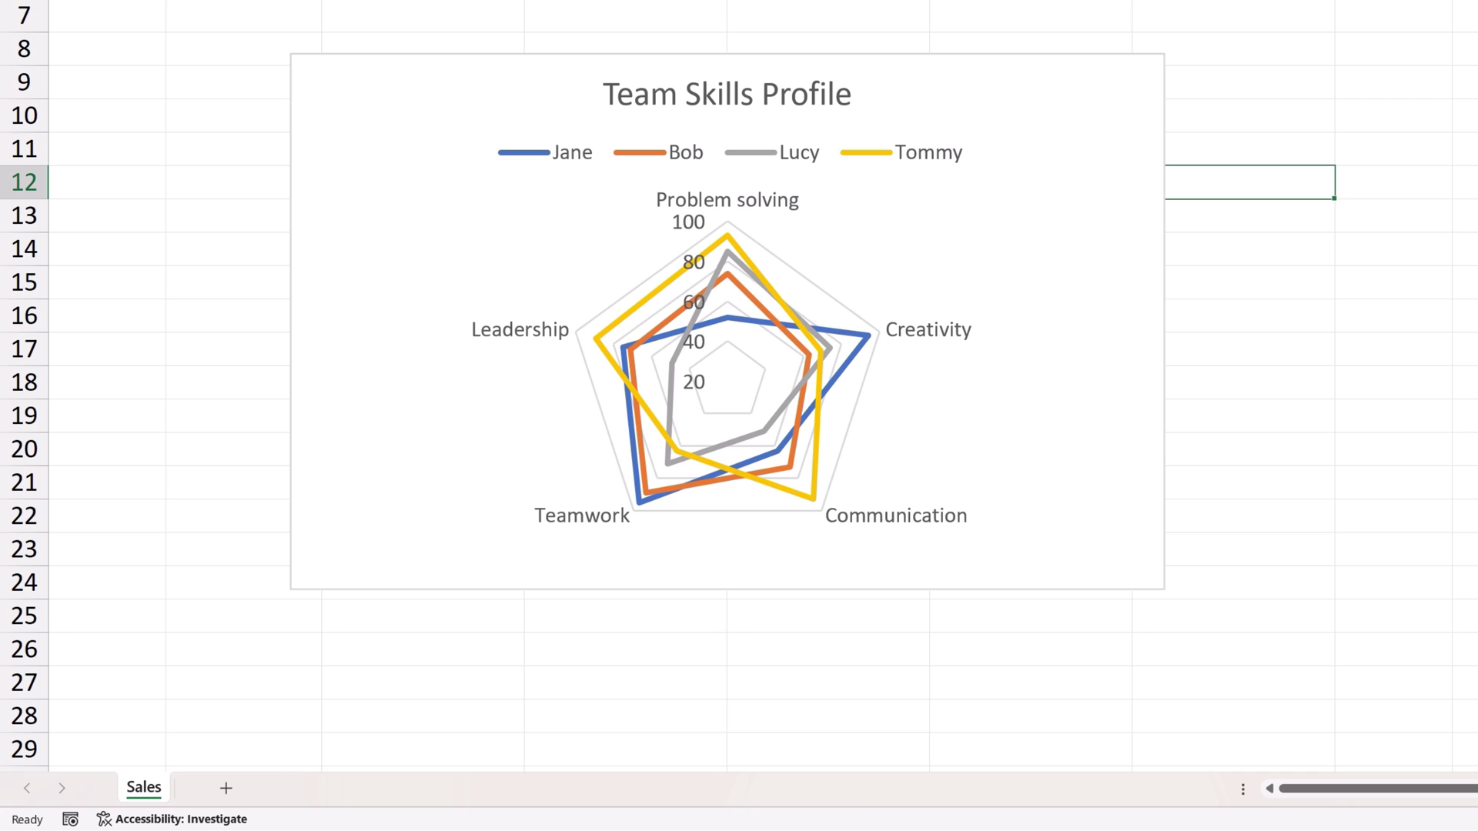
{"action": "left_click", "coordinate": [1113, 289]}
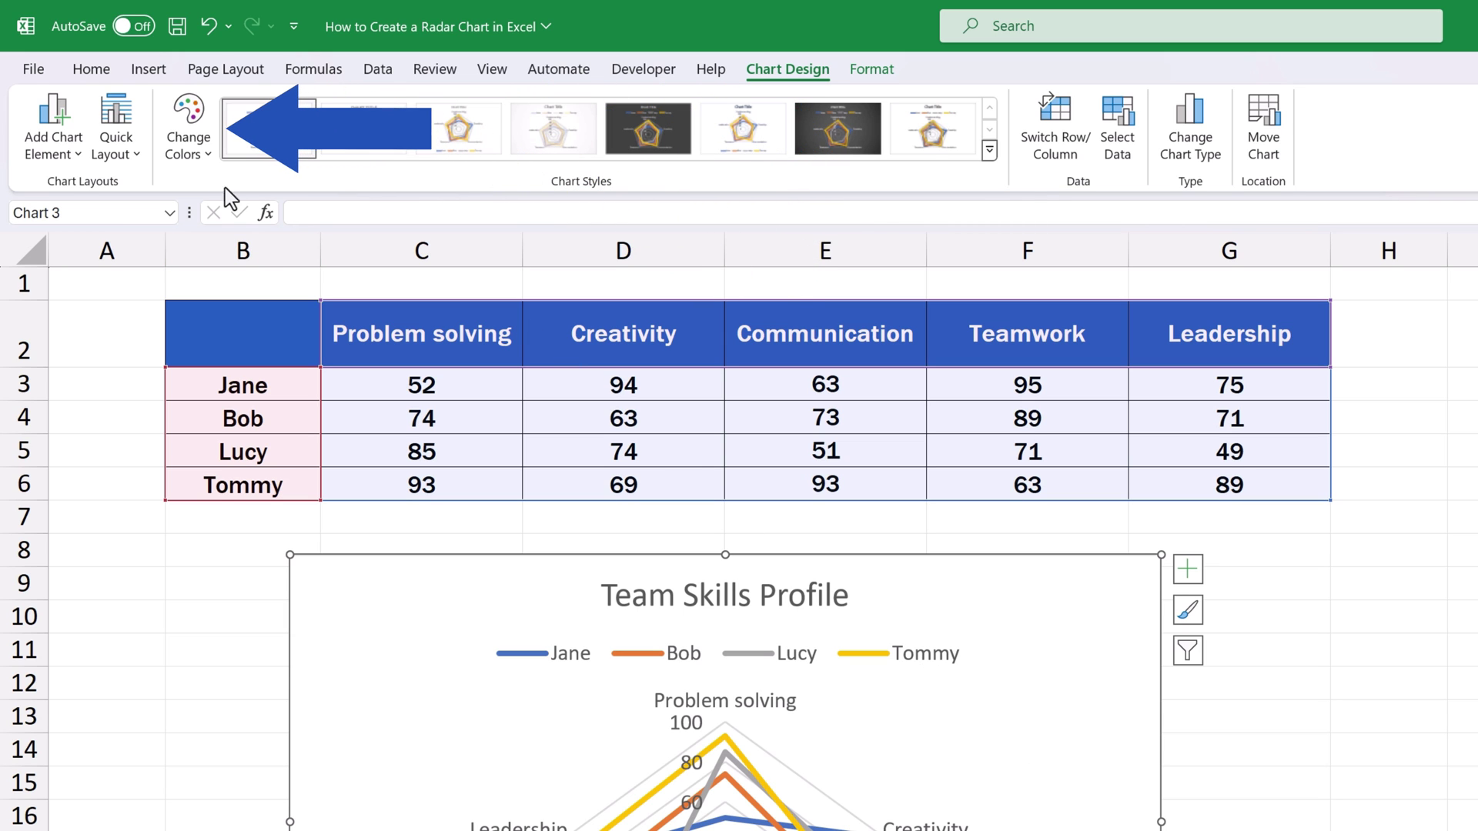
{"action": "left_click", "coordinate": [188, 130]}
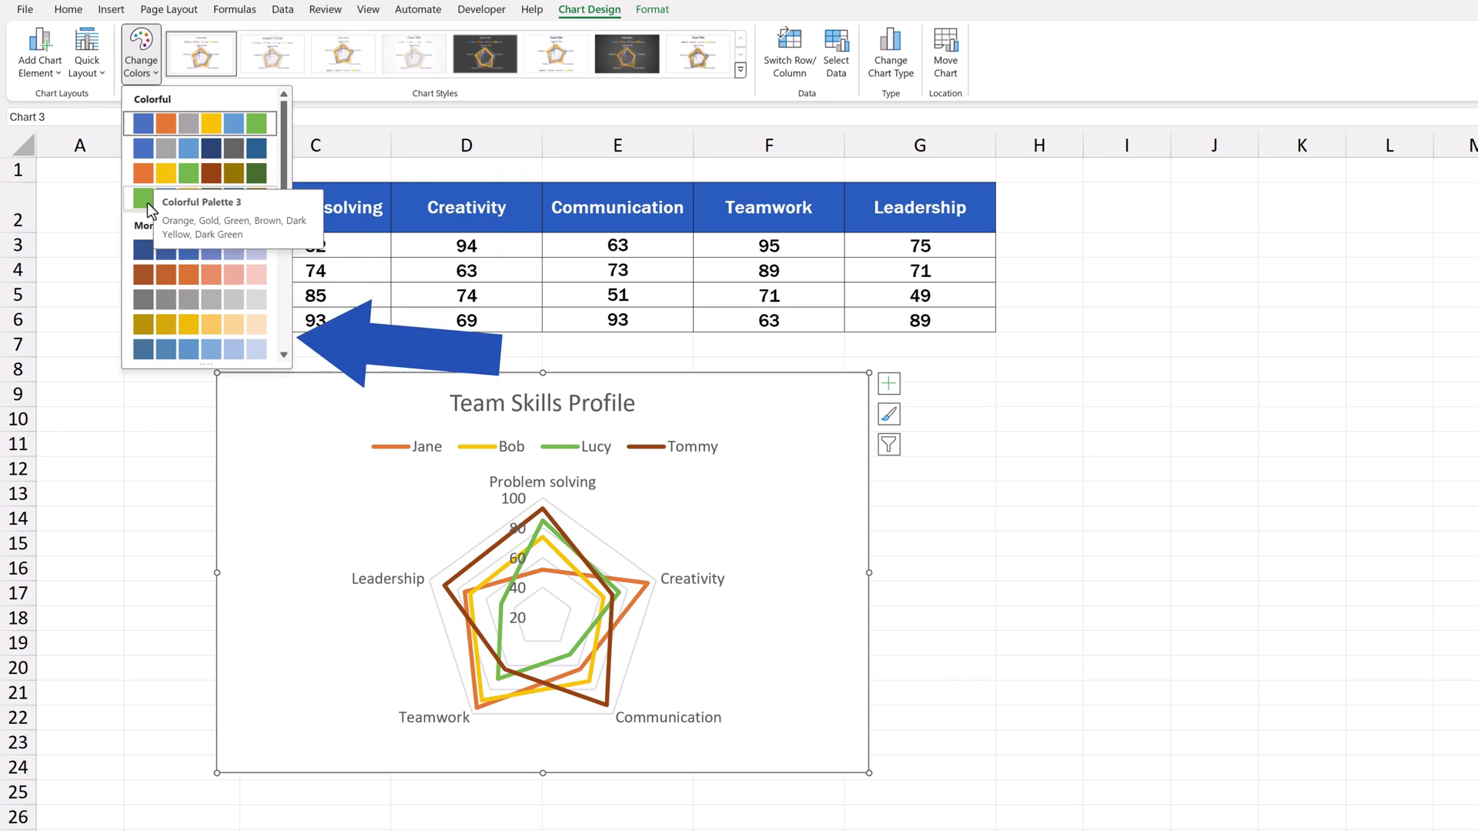
{"action": "left_click", "coordinate": [144, 124]}
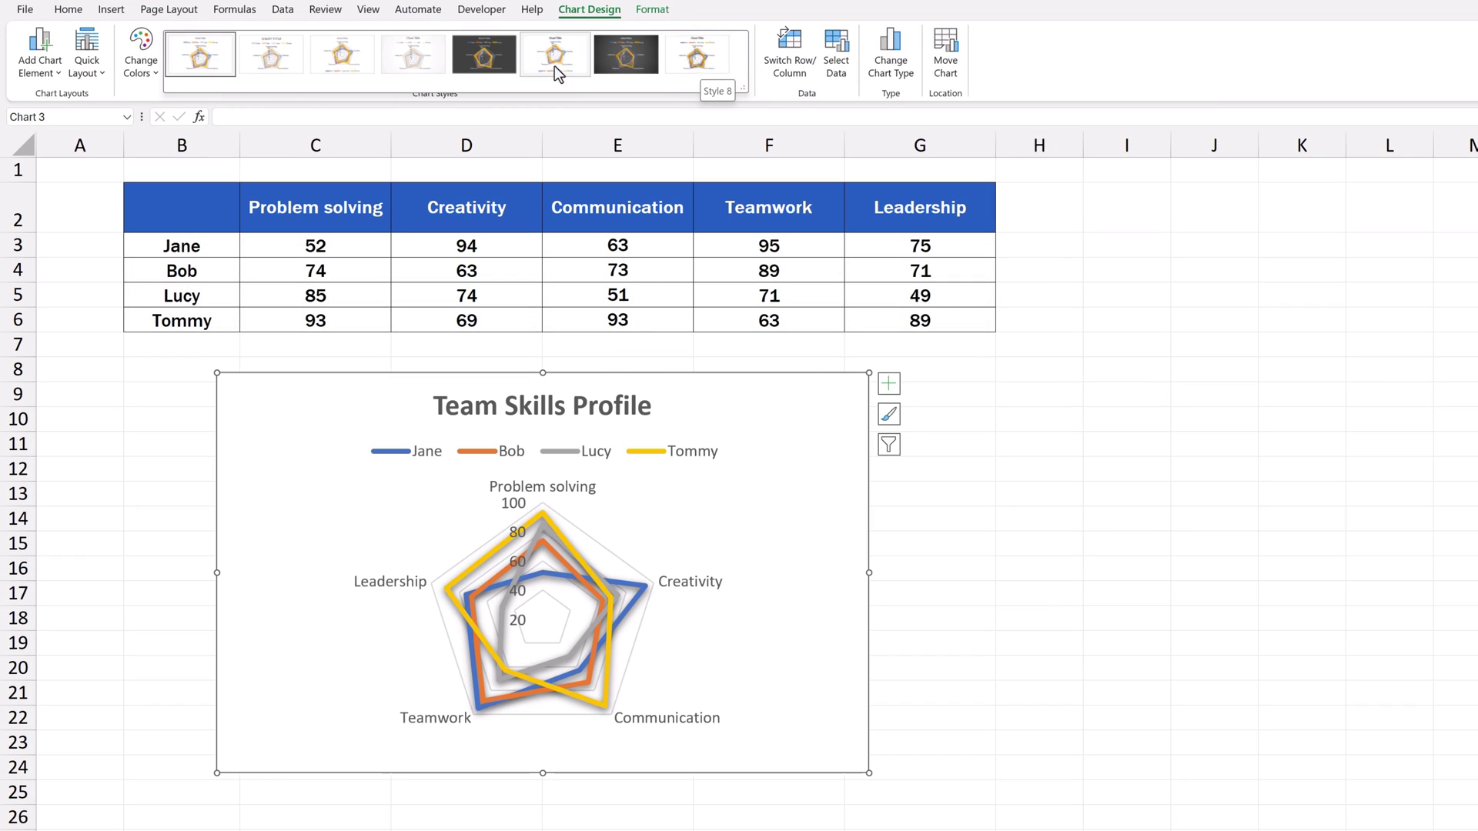
{"action": "left_click", "coordinate": [206, 57]}
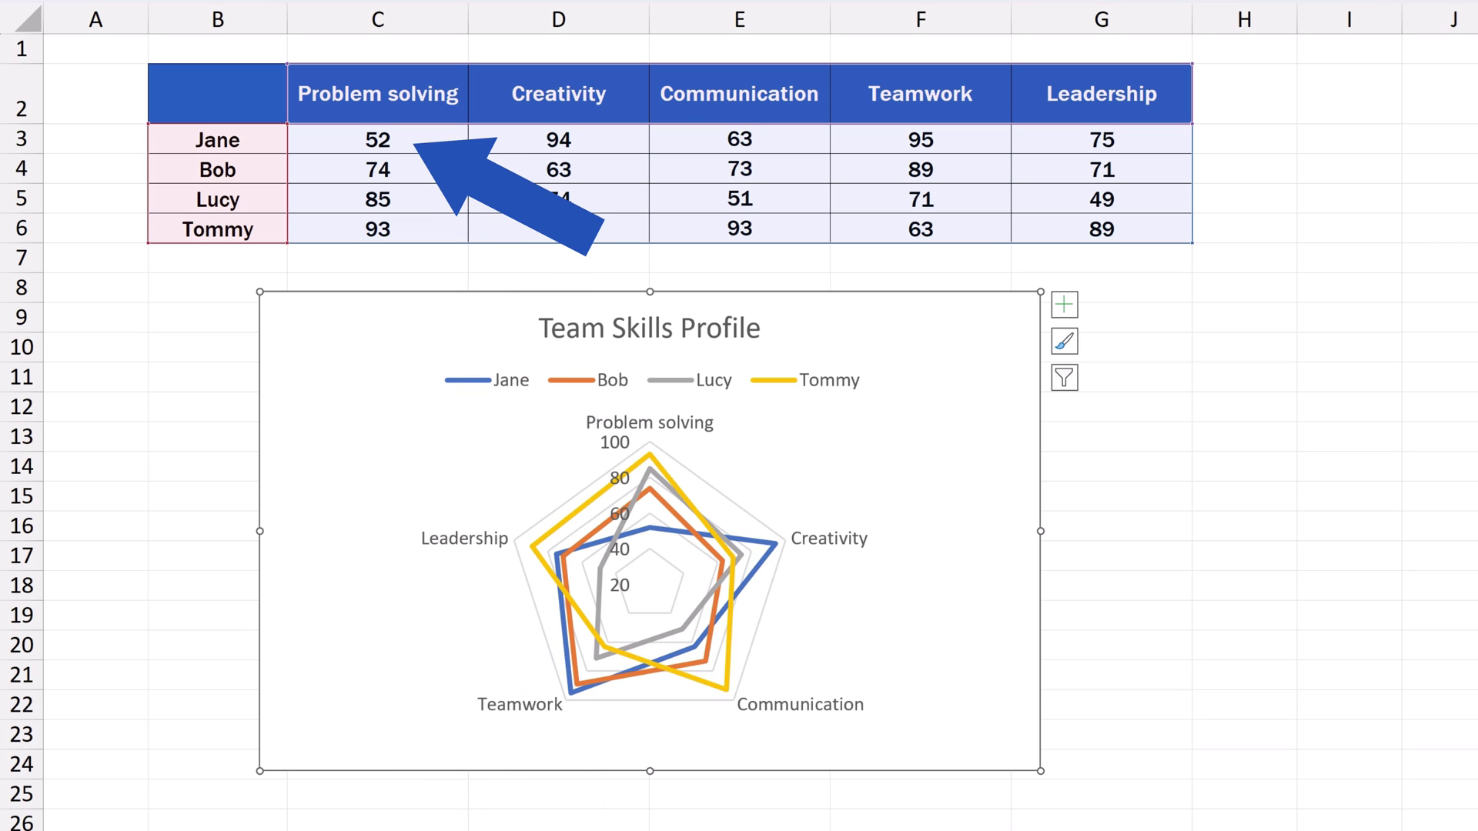
Change the Problem solving score in C3 from 52 to 88 so the chart updates
{"action": "left_click", "coordinate": [393, 144]}
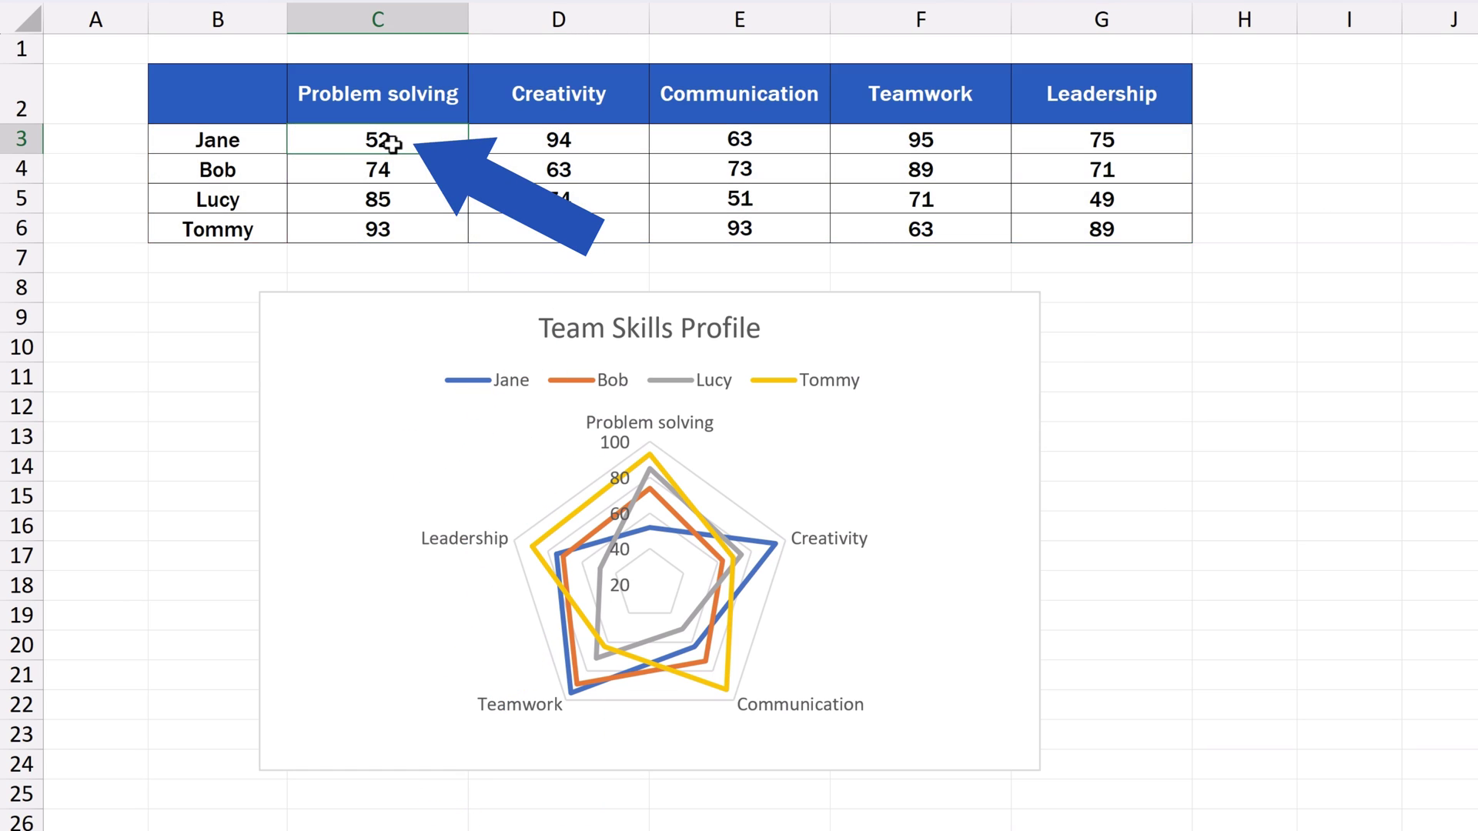
{"action": "left_click_drag", "start_coordinate": [399, 144], "coordinate": [323, 141]}
{"action": "type", "text": "88"}
{"action": "key", "text": "Return"}
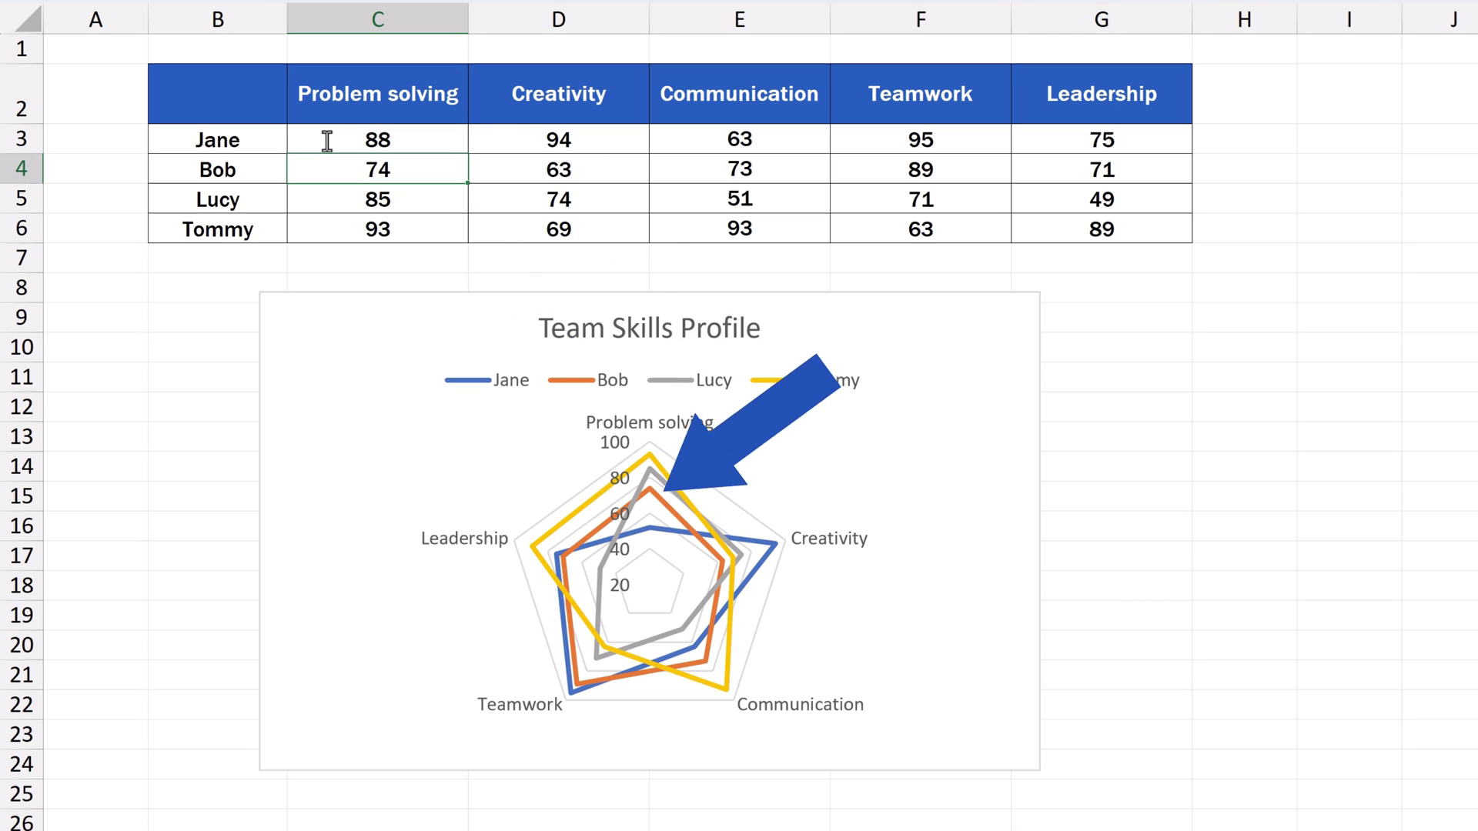